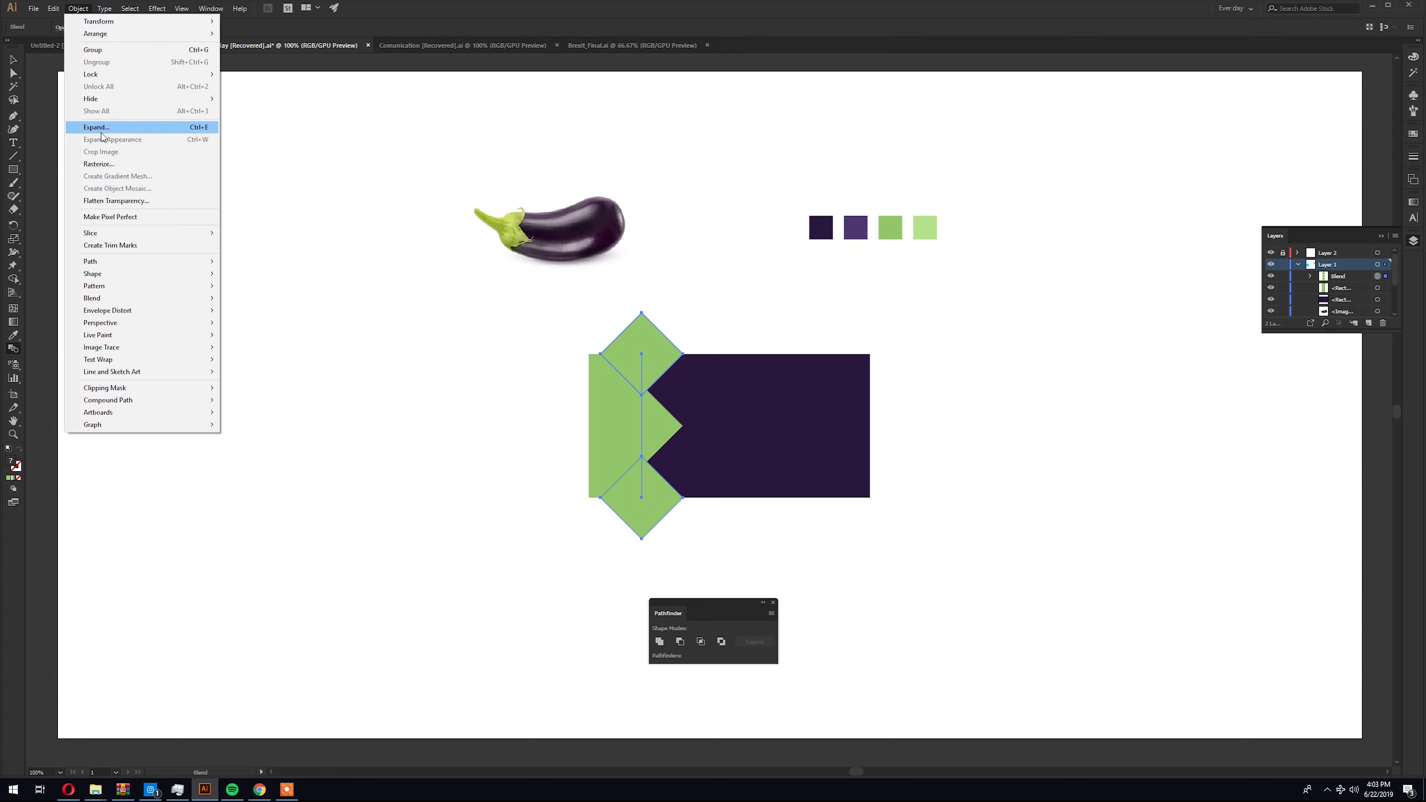
Expand the blended diamonds and use Shape Builder to divide the green zigzag along the edges of the eggplant rectangle
key(Return)
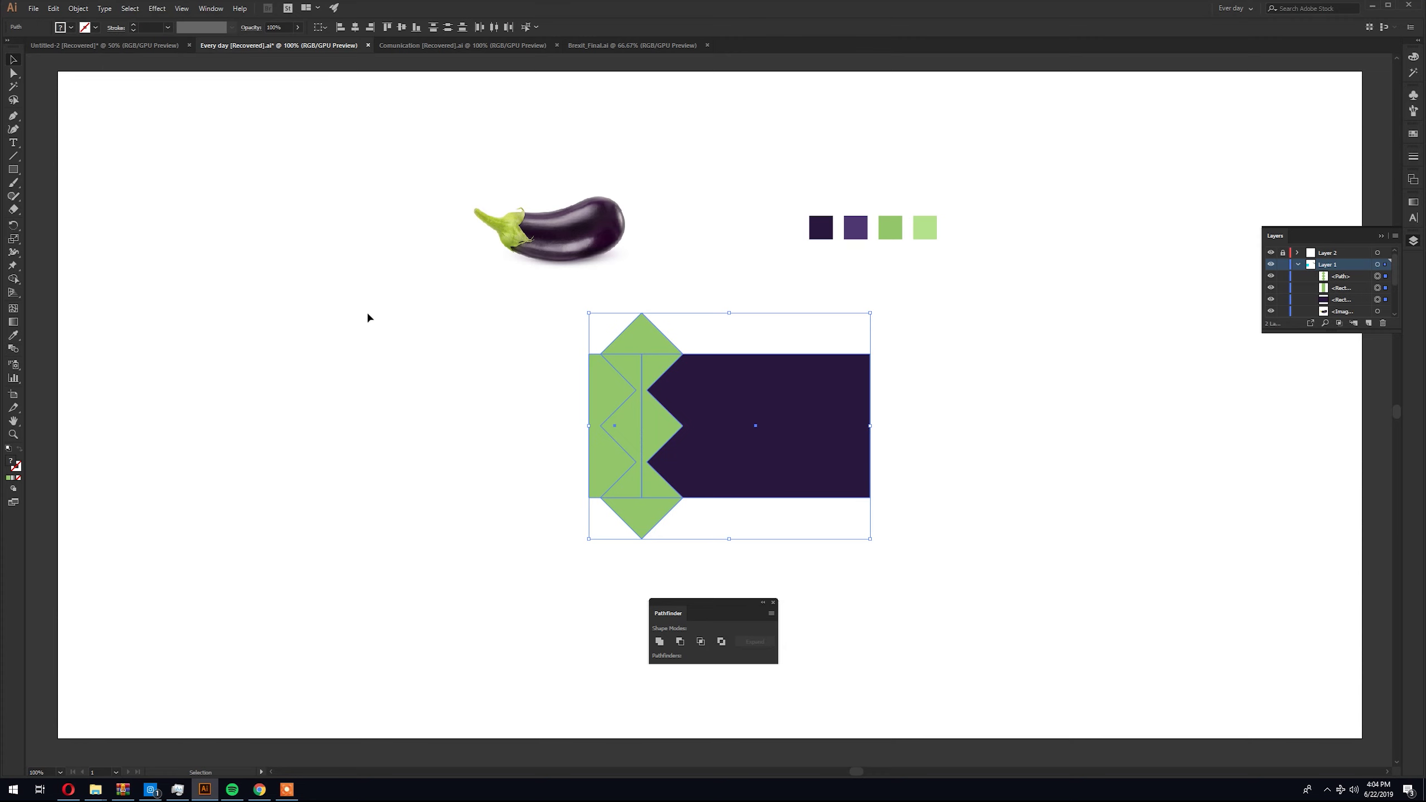
click(14, 279)
drag(600, 512, 672, 523)
drag(606, 450, 591, 337)
Delete the diamond tips above and below the rectangle and unite the remaining green shapes into one zigzag-edged cap
key(a)
click(624, 327)
key(Delete)
click(641, 517)
key(Delete)
click(632, 421)
shift+click(632, 421)
click(659, 641)
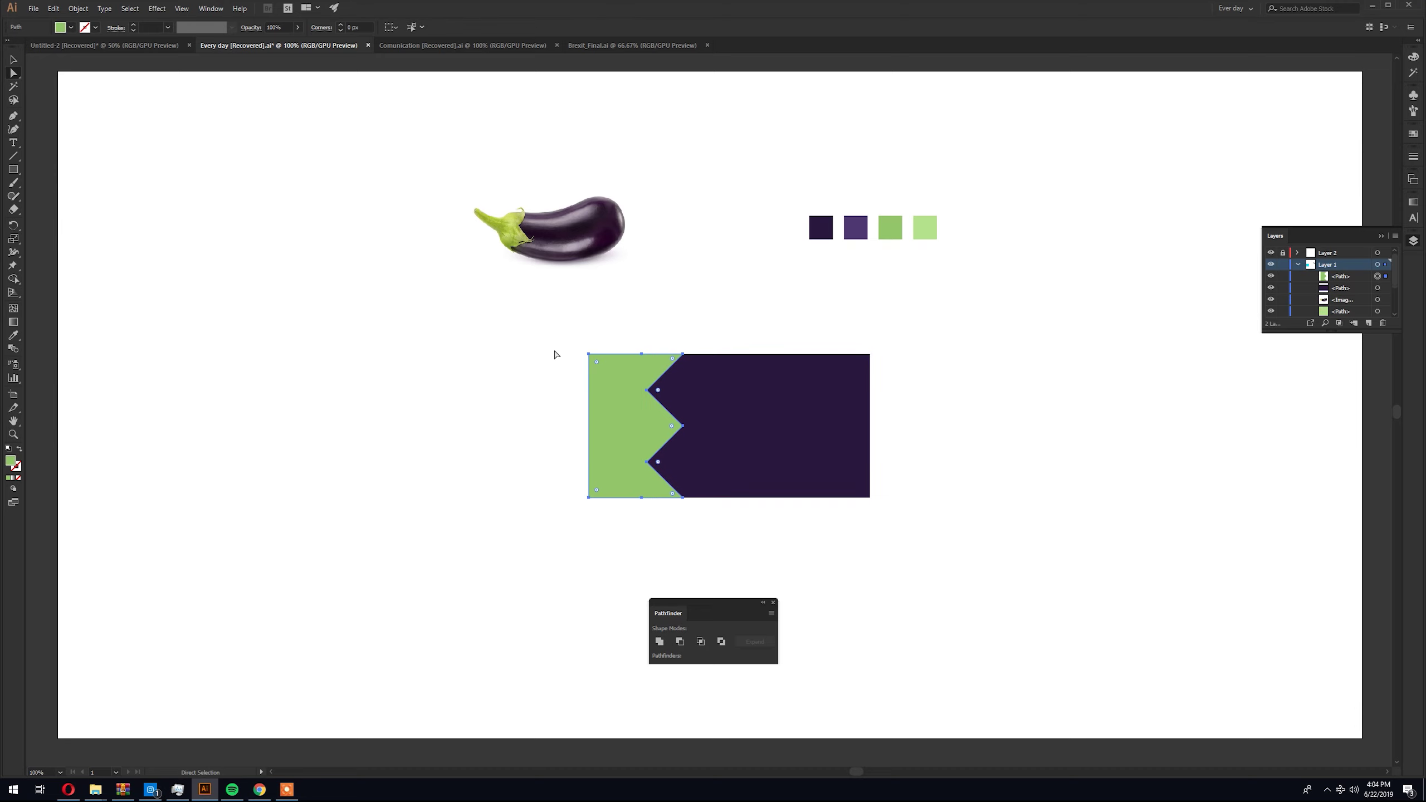
Draw a thin green stem rectangle centred on the cap's left edge and stretch it further to the left
click(563, 333)
key(m)
mouse_move(564, 418)
mouse_down()
mouse_move(665, 447)
mouse_move(604, 440)
mouse_move(614, 426)
mouse_move(600, 425)
mouse_up()
key(v)
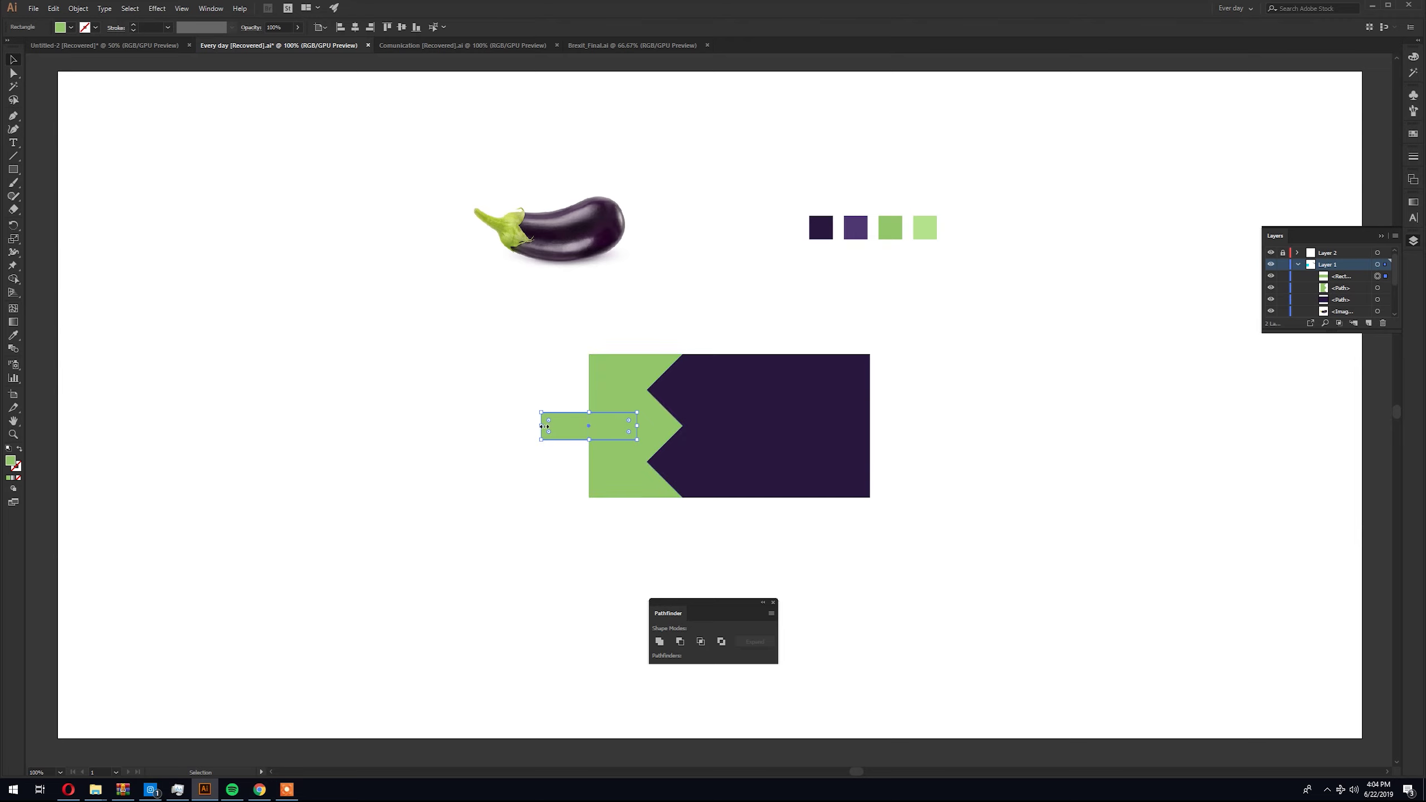
drag(543, 426, 523, 425)
drag(509, 348, 863, 500)
right_click(811, 437)
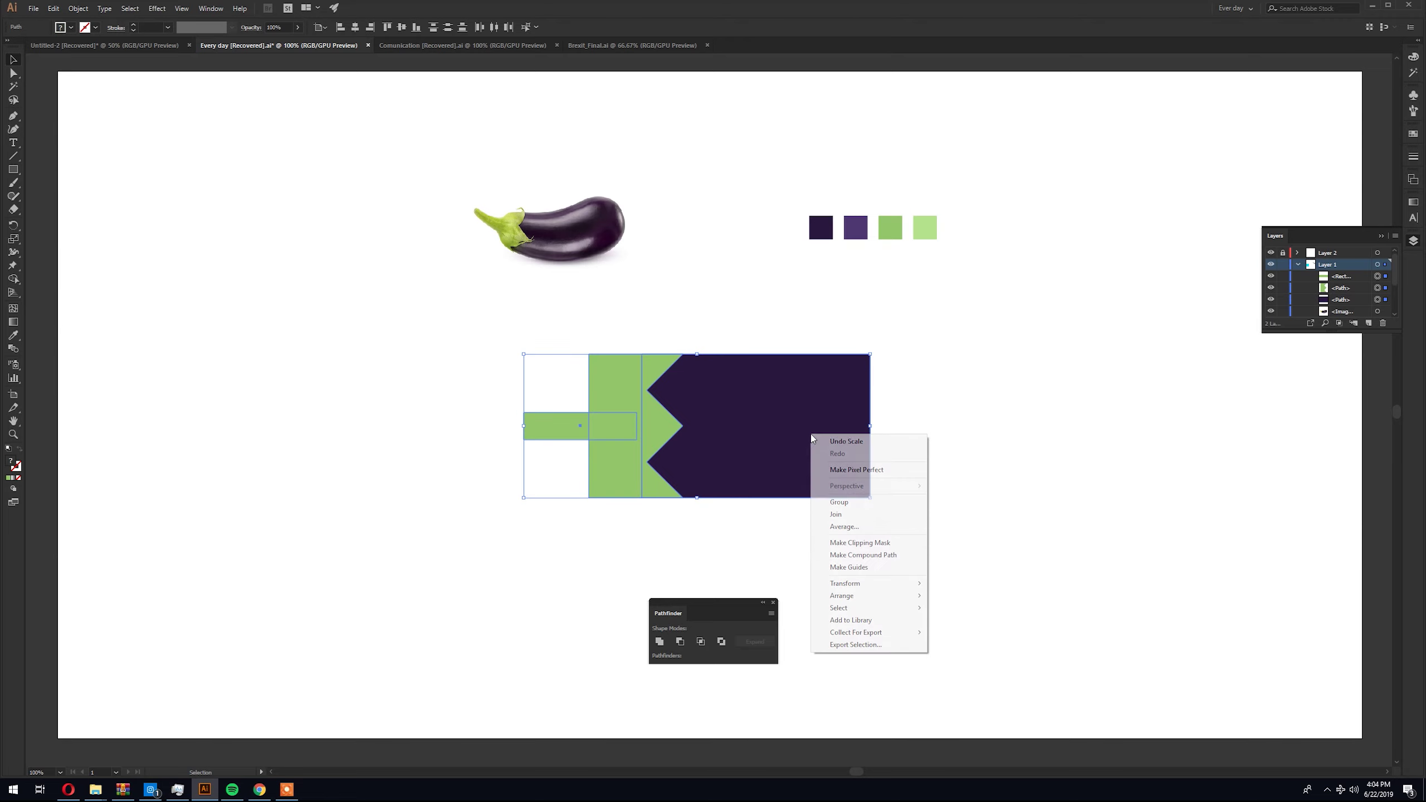
click(813, 504)
key(ctrl+z)
key(ctrl+z)
key(ctrl+shift+z)
click(728, 561)
Draw a thick upper and a thin lower highlight bar across the cap and body, filled with the medium purple swatch
key(v)
key(m)
mouse_move(588, 373)
mouse_down()
mouse_move(815, 411)
mouse_move(755, 473)
mouse_move(702, 465)
mouse_up()
key(i)
click(850, 232)
key(v)
drag(802, 483, 781, 467)
click(726, 292)
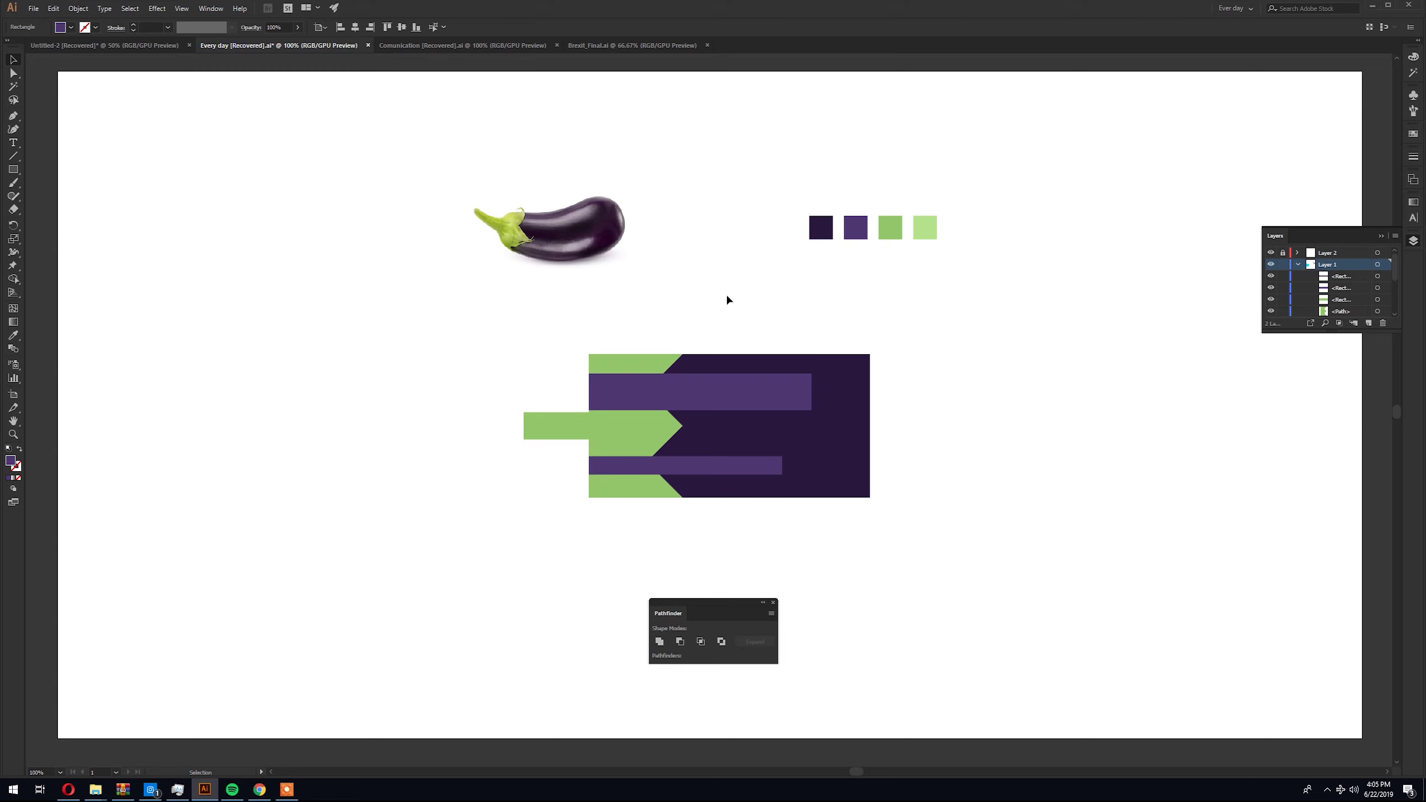
Group all the eggplant shapes and apply a horizontal Arc warp with -49% bend and 59% horizontal distortion
drag(494, 325, 879, 543)
right_click(783, 382)
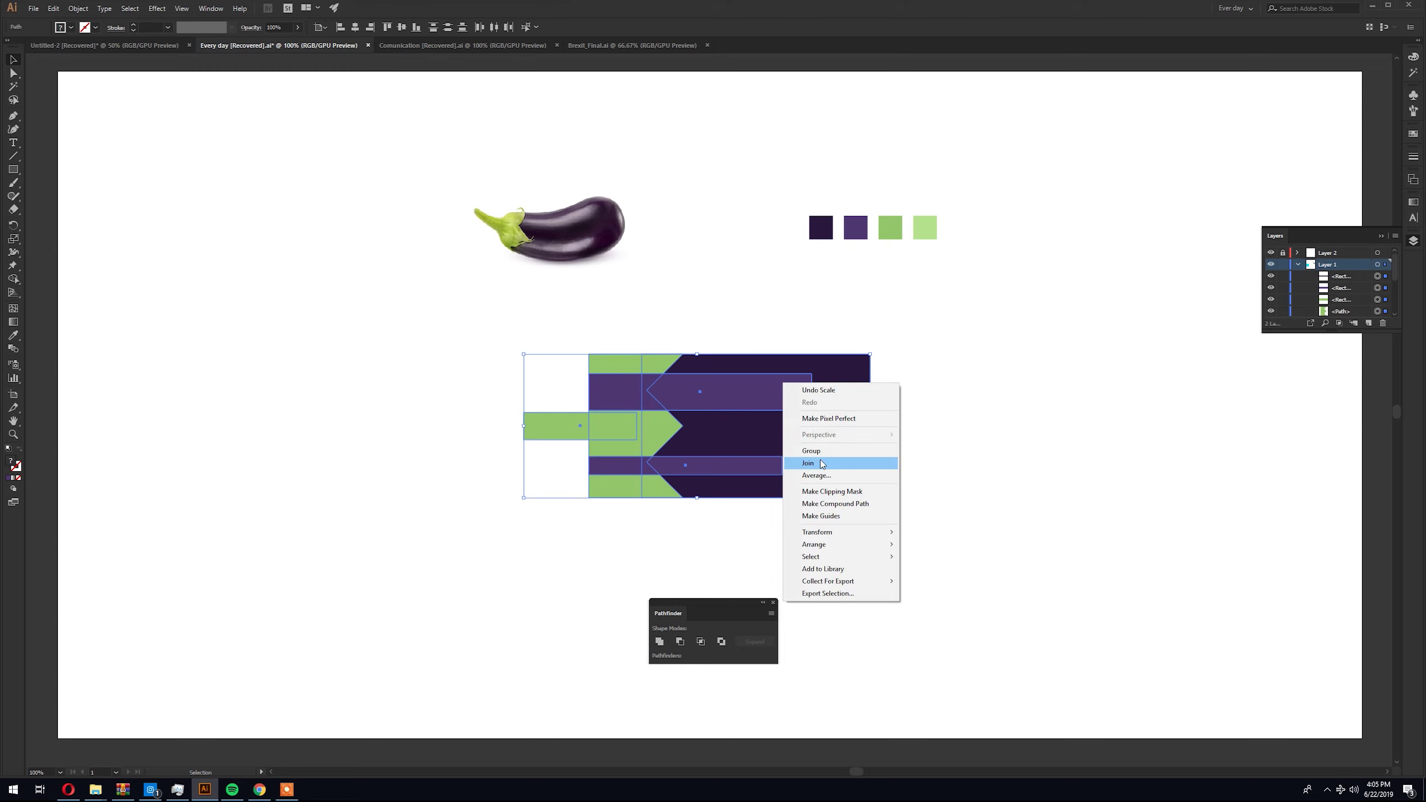
click(824, 451)
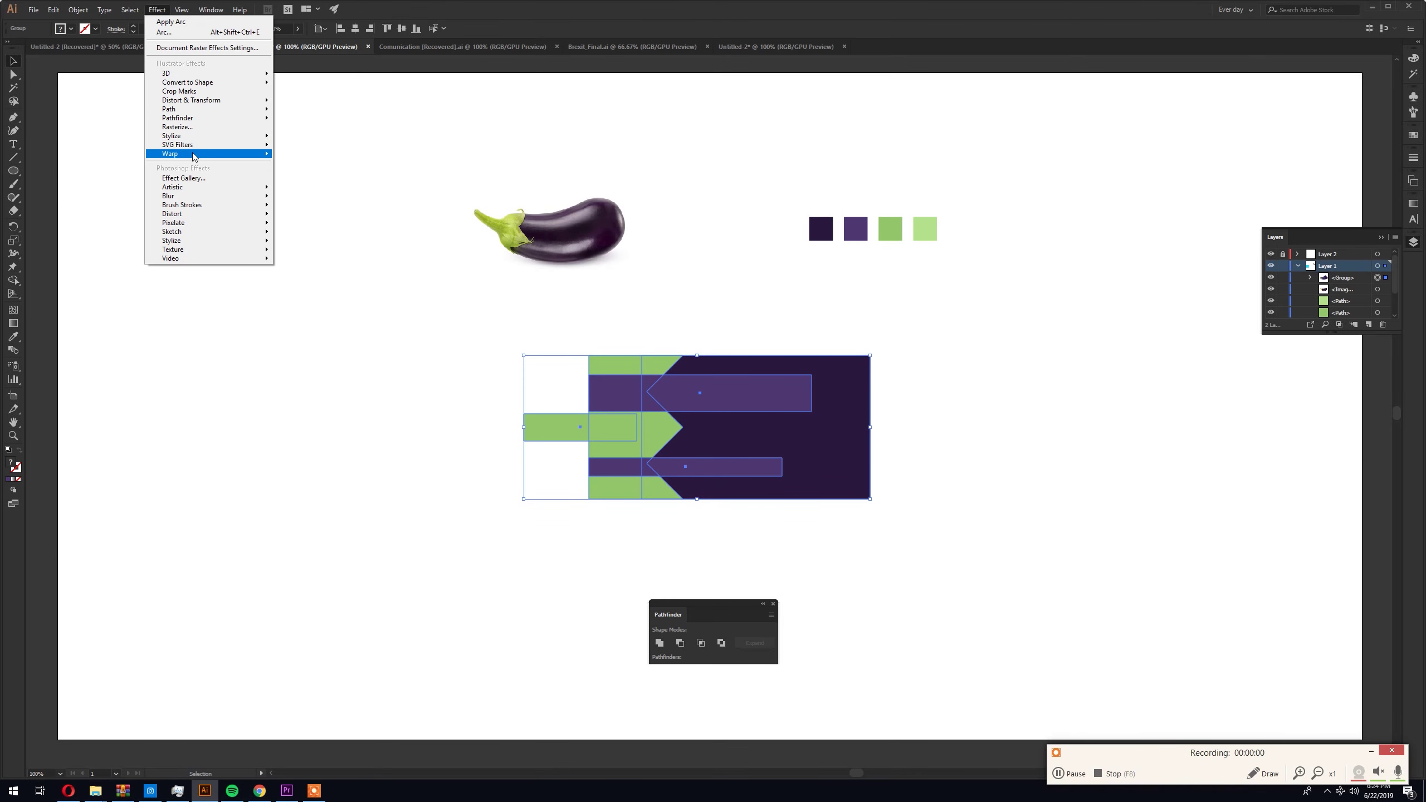
mouse_move(194, 154)
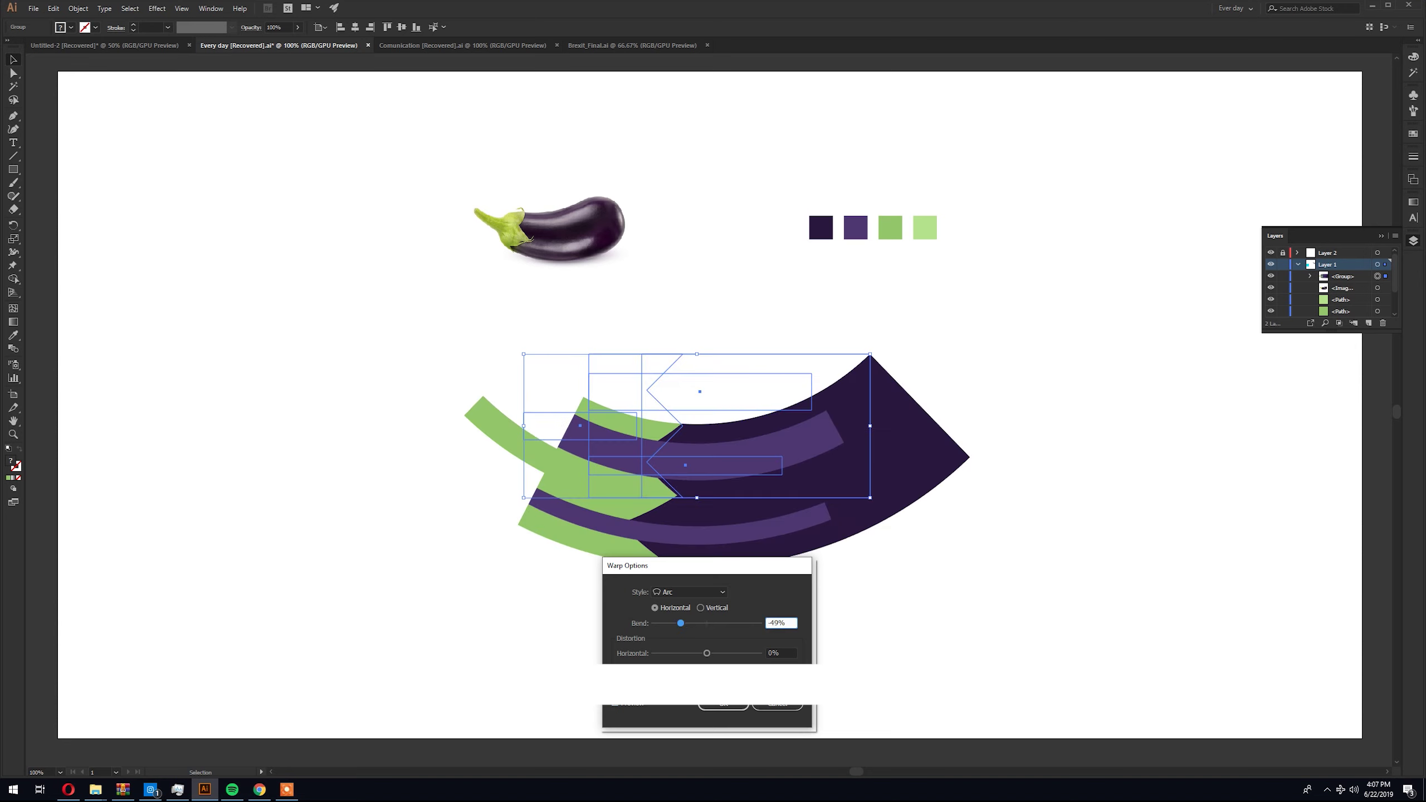
drag(707, 654, 736, 654)
click(722, 706)
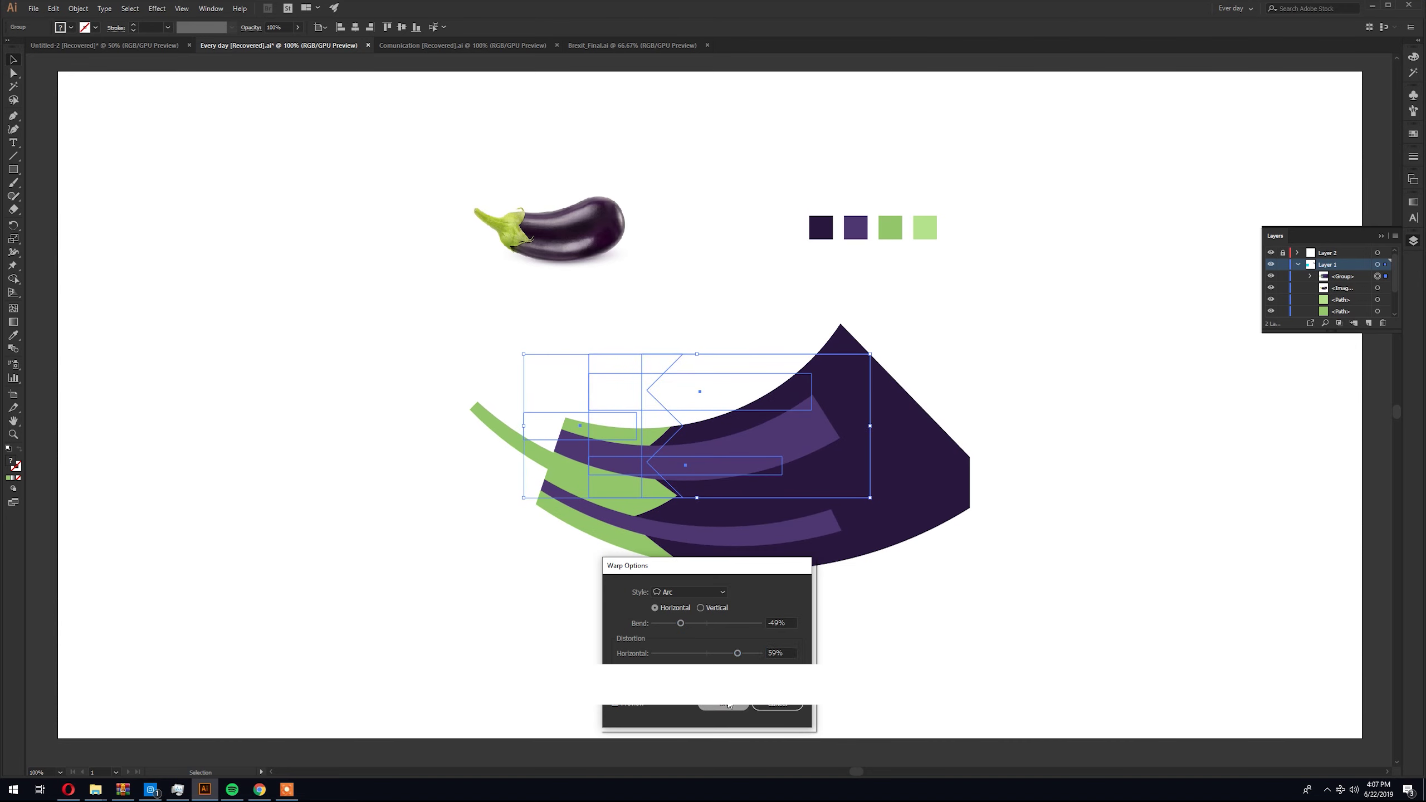
Expand the appearance of the warped eggplant and scale it down
click(78, 8)
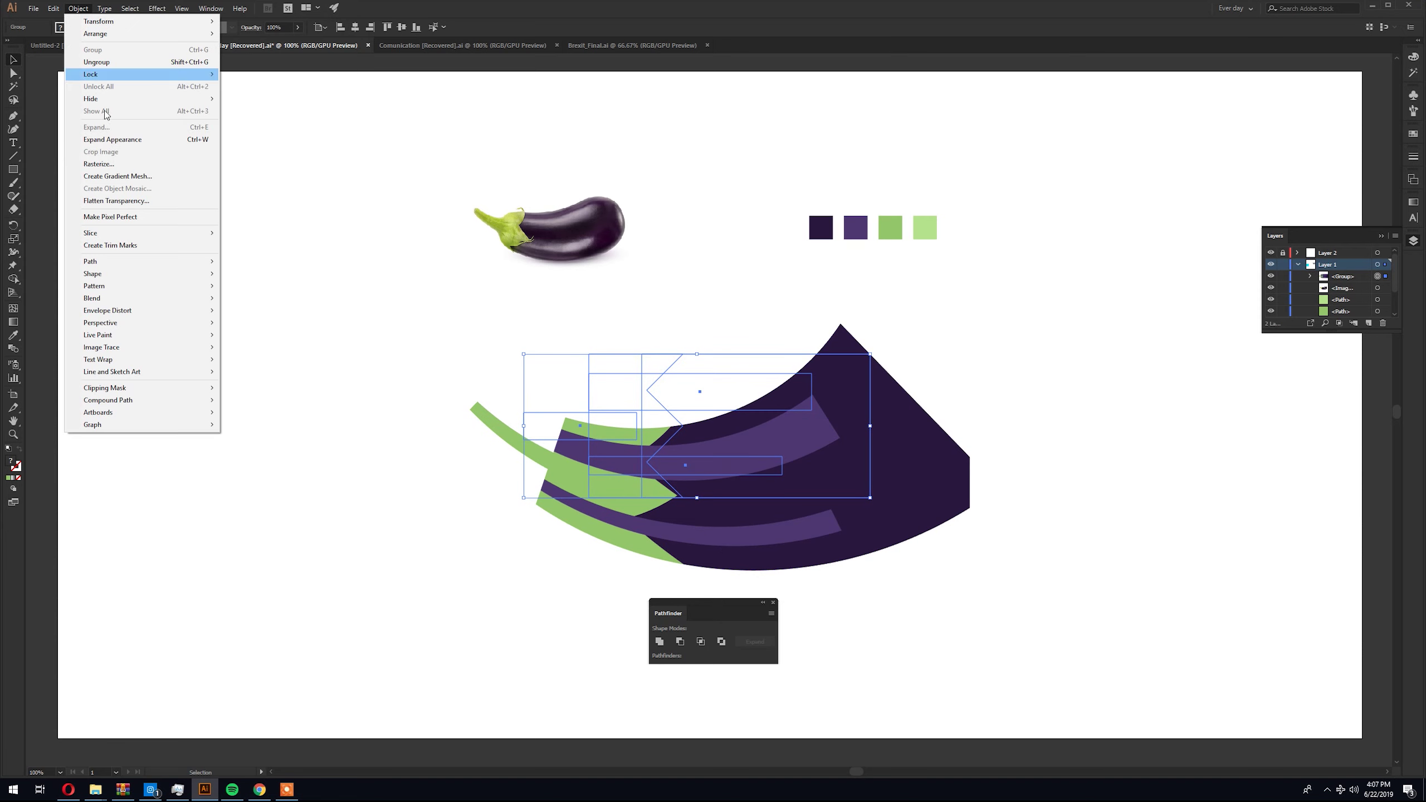
click(118, 136)
drag(970, 447, 906, 428)
Ungroup the warped eggplant into separate shapes
right_click(852, 418)
click(892, 511)
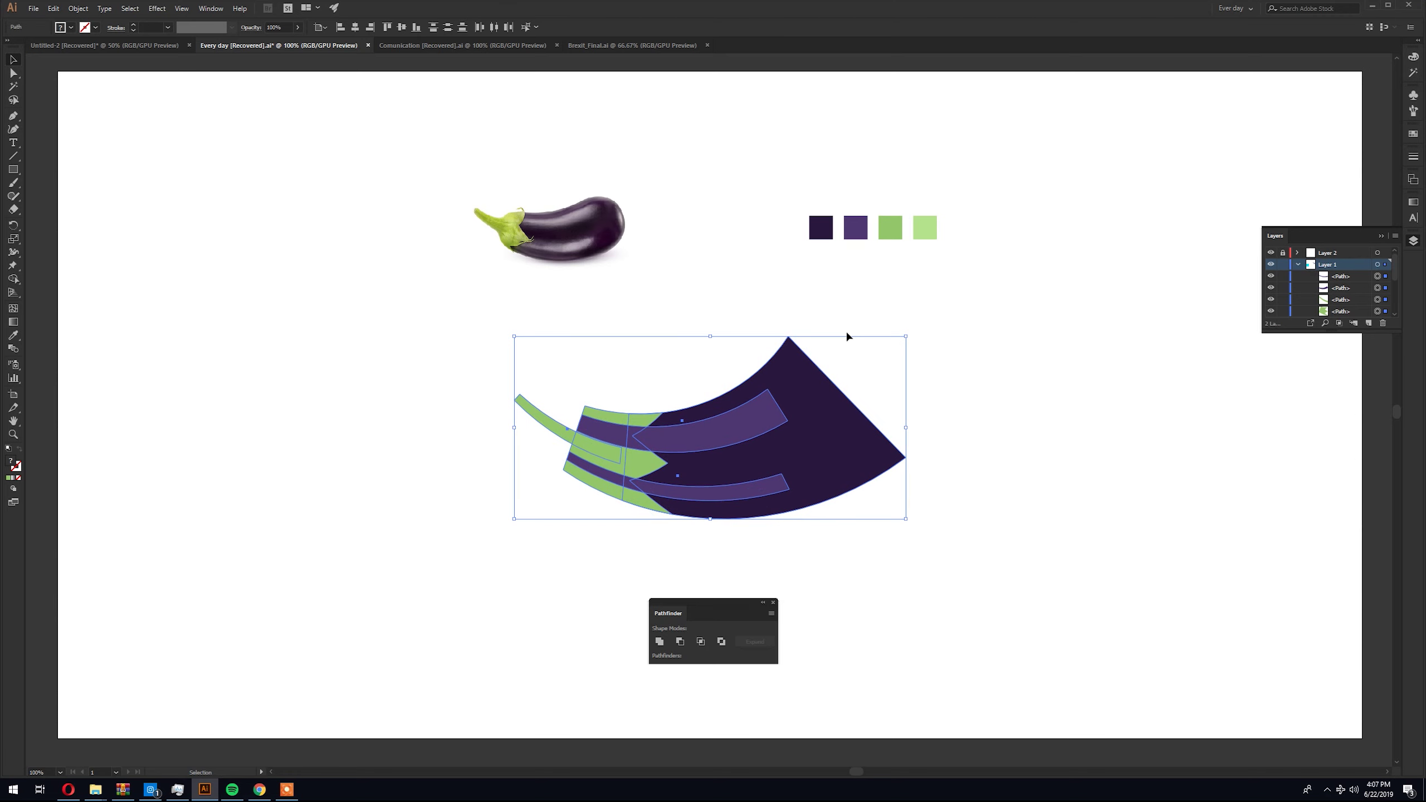
click(845, 330)
Round the two stem-side corners of the green cap
key(a)
drag(780, 321, 812, 365)
key(v)
click(604, 411)
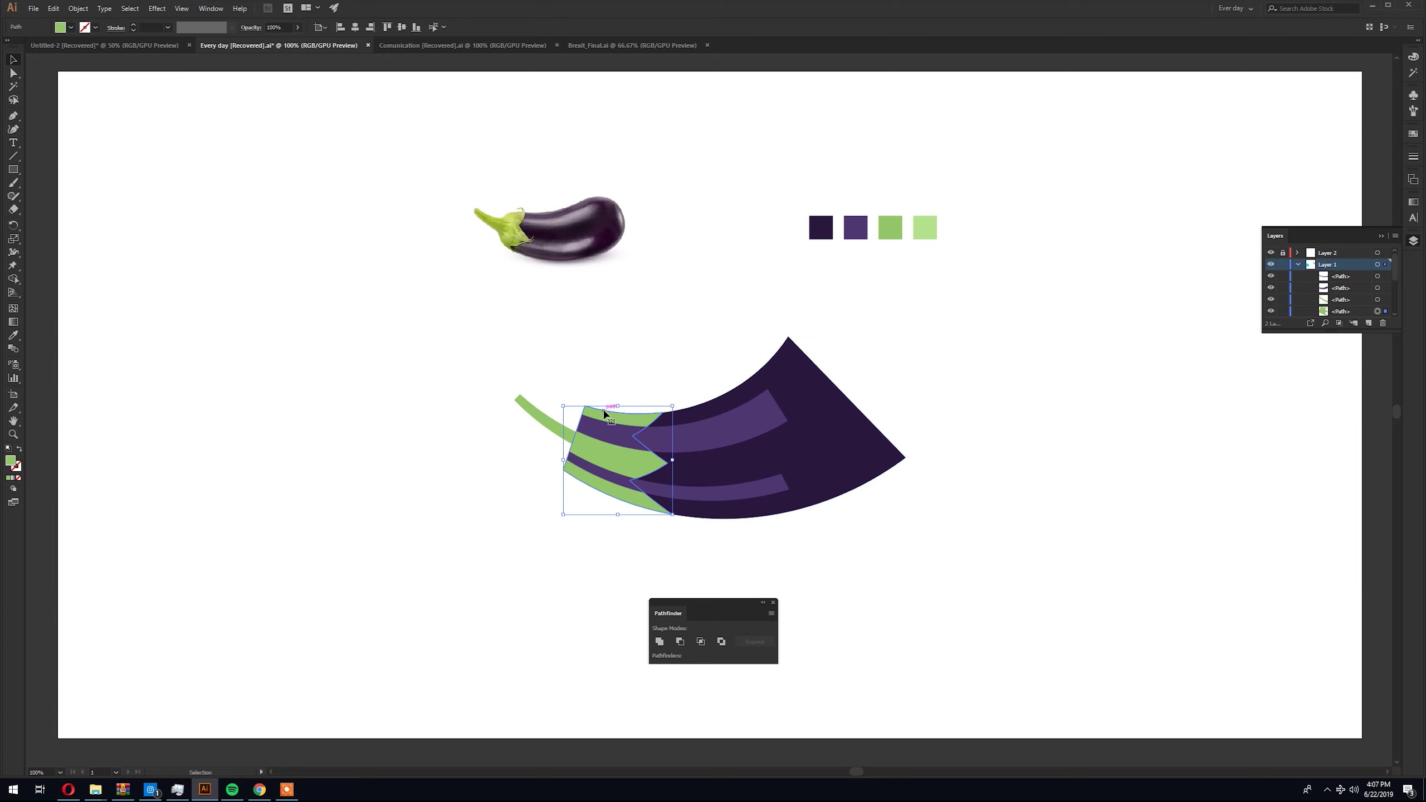
double_click(606, 415)
key(a)
click(563, 470)
key(v)
double_click(618, 541)
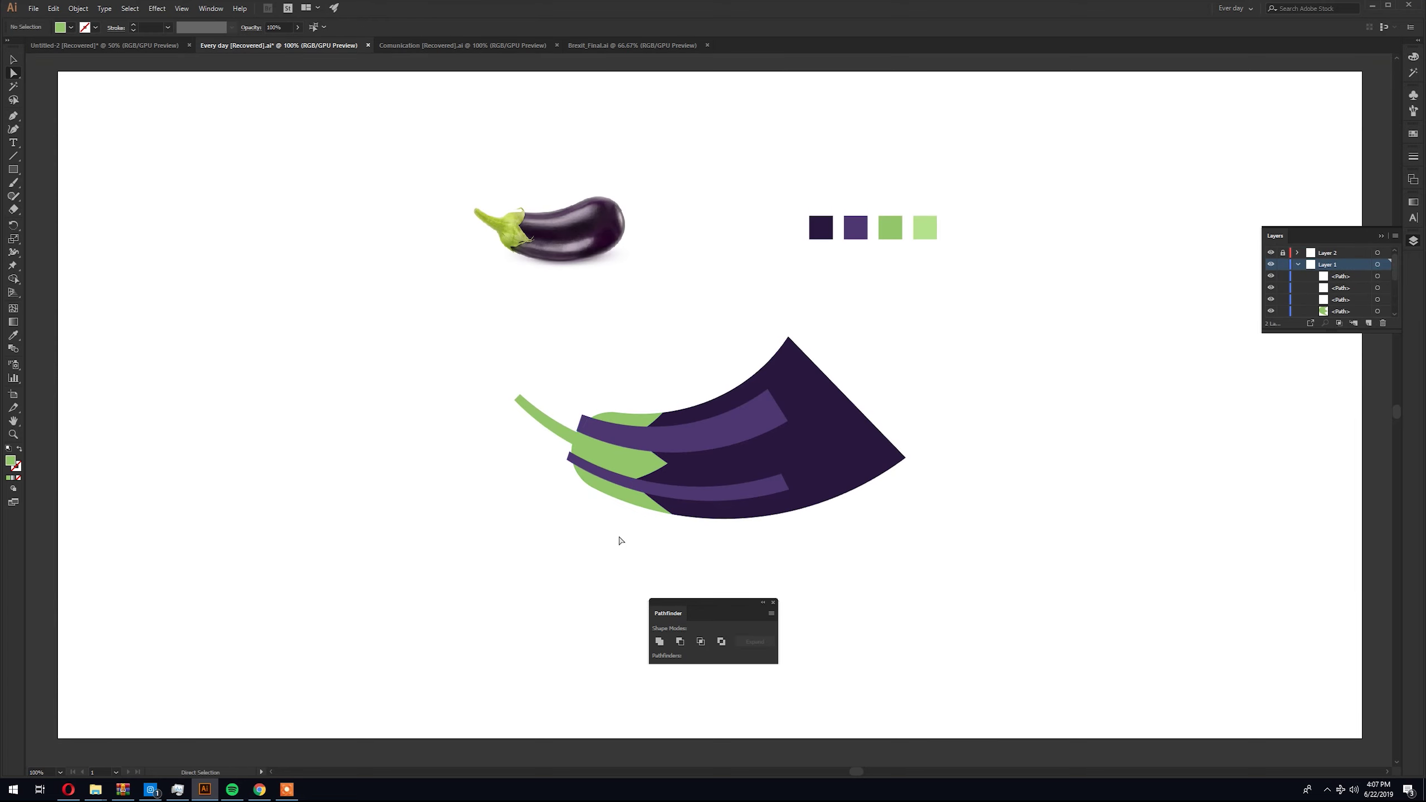
Round the corners at the wide end of the dark purple body into a smooth, bulbous shape
double_click(812, 373)
key(a)
drag(887, 458, 548, 626)
key(Escape)
key(v)
click(869, 360)
Round the right ends of both medium purple highlight bands
click(769, 419)
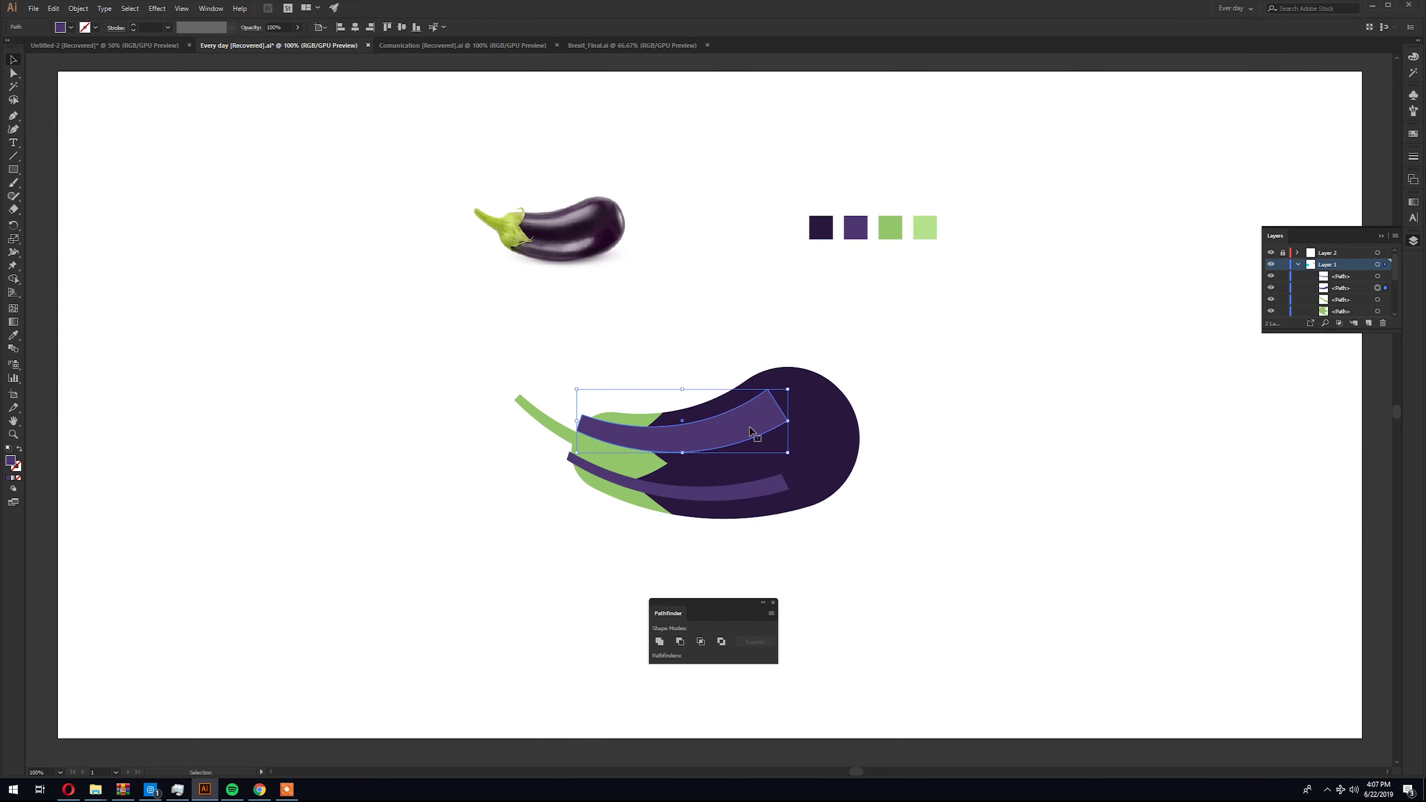
shift+click(765, 488)
right_click(762, 490)
key(Escape)
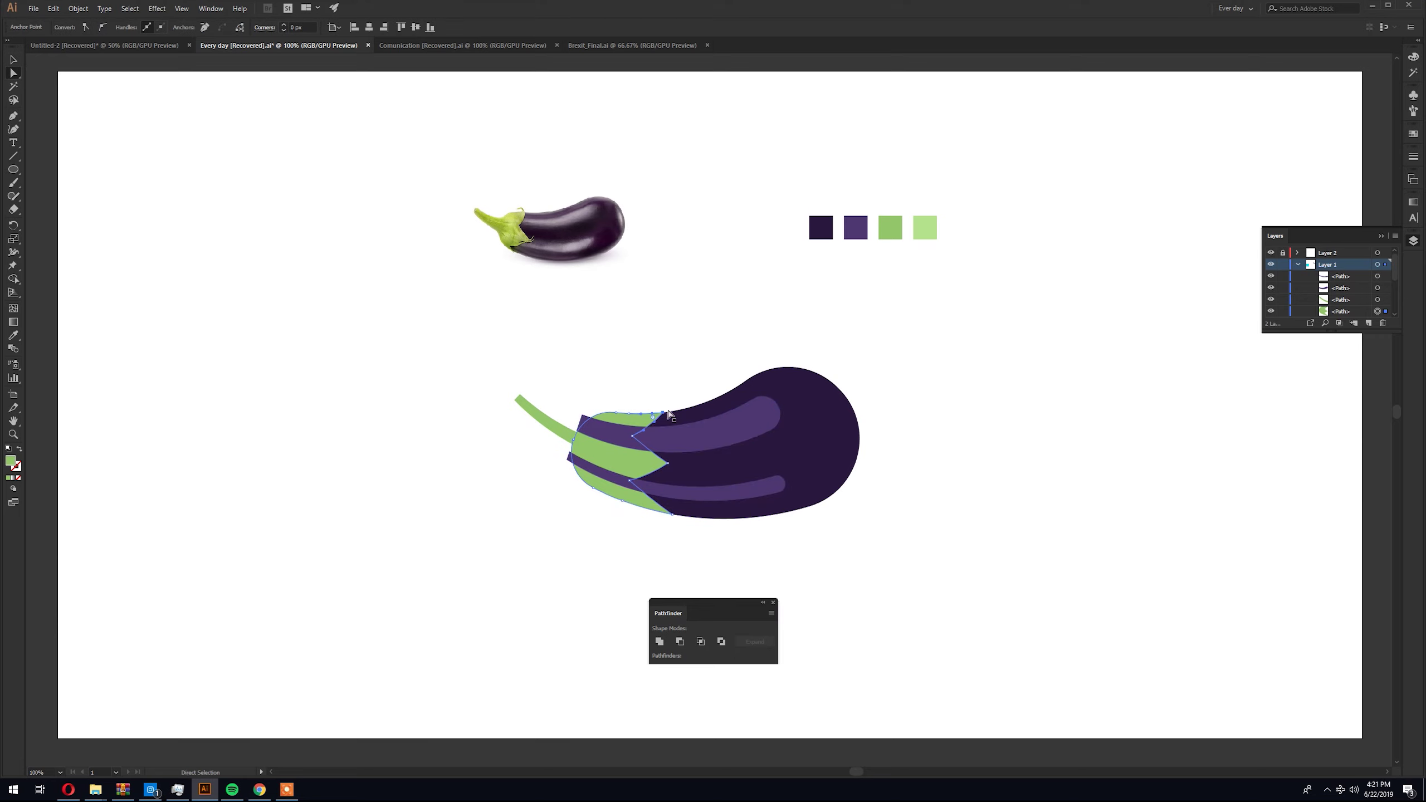
Pull the upper tip of the green cap slightly outward beyond the body's edge
drag(666, 413, 671, 403)
click(681, 382)
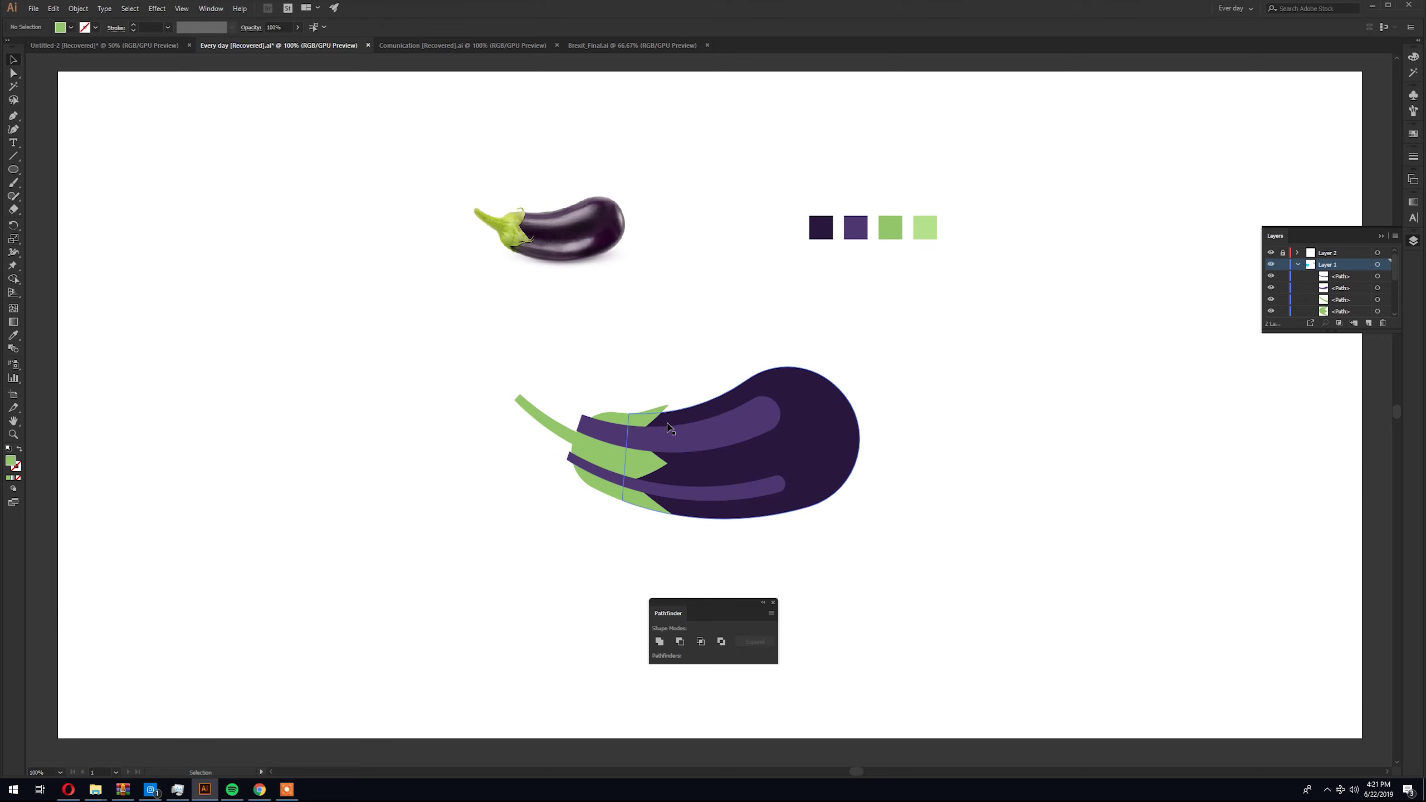
Split the highlight bands along the cap's outline with Shape Builder and remove the scraps sticking out beside the stem
drag(790, 505, 851, 515)
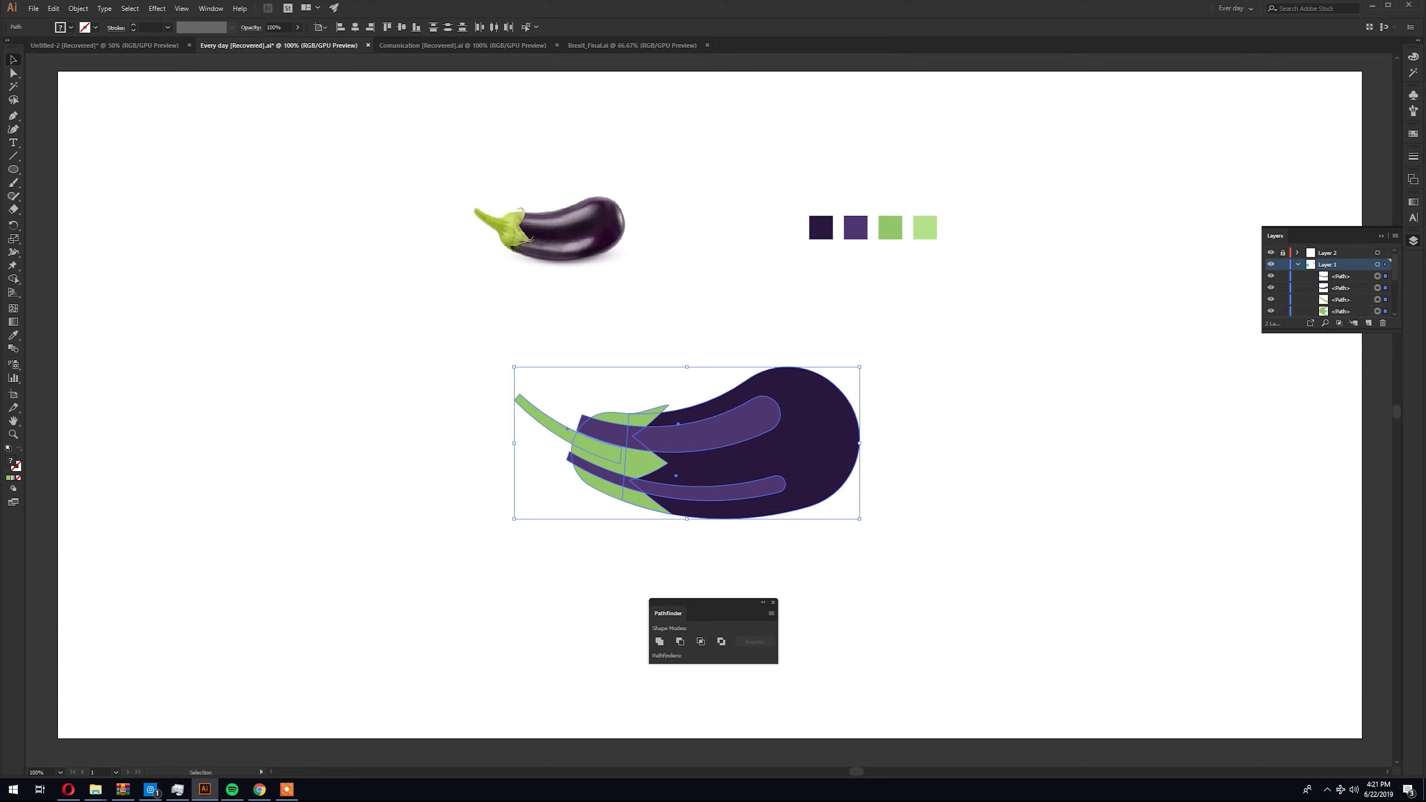
click(16, 279)
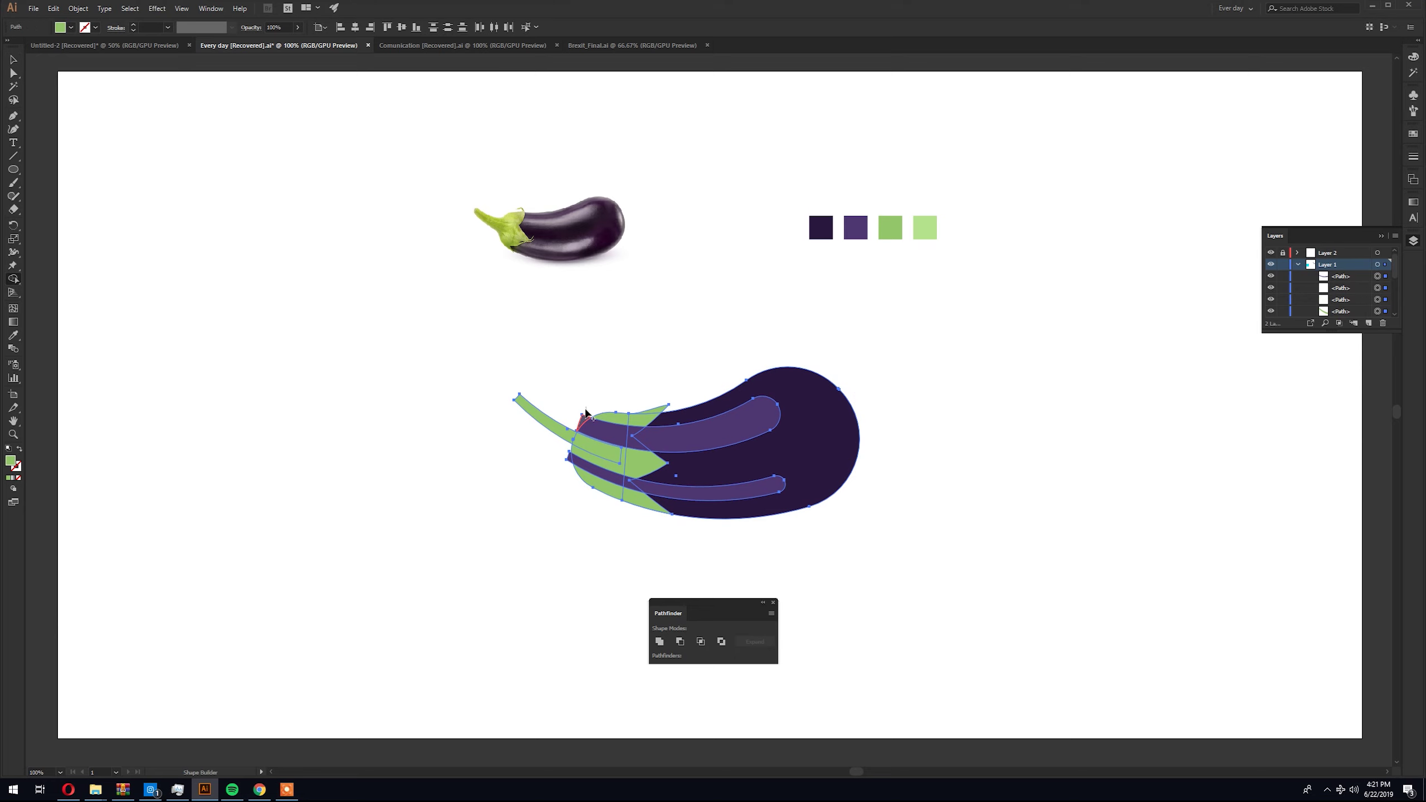
click(603, 467)
click(626, 484)
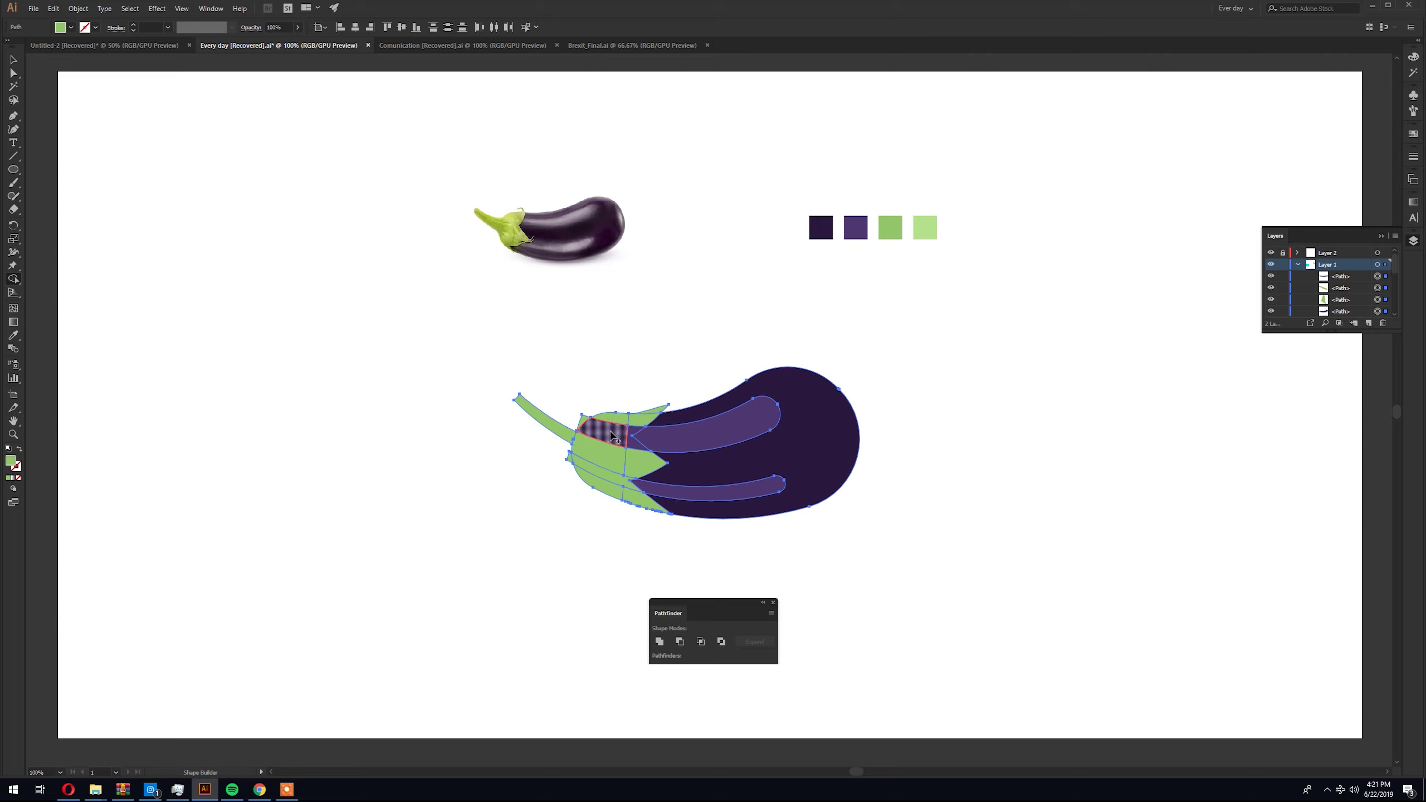
click(701, 443)
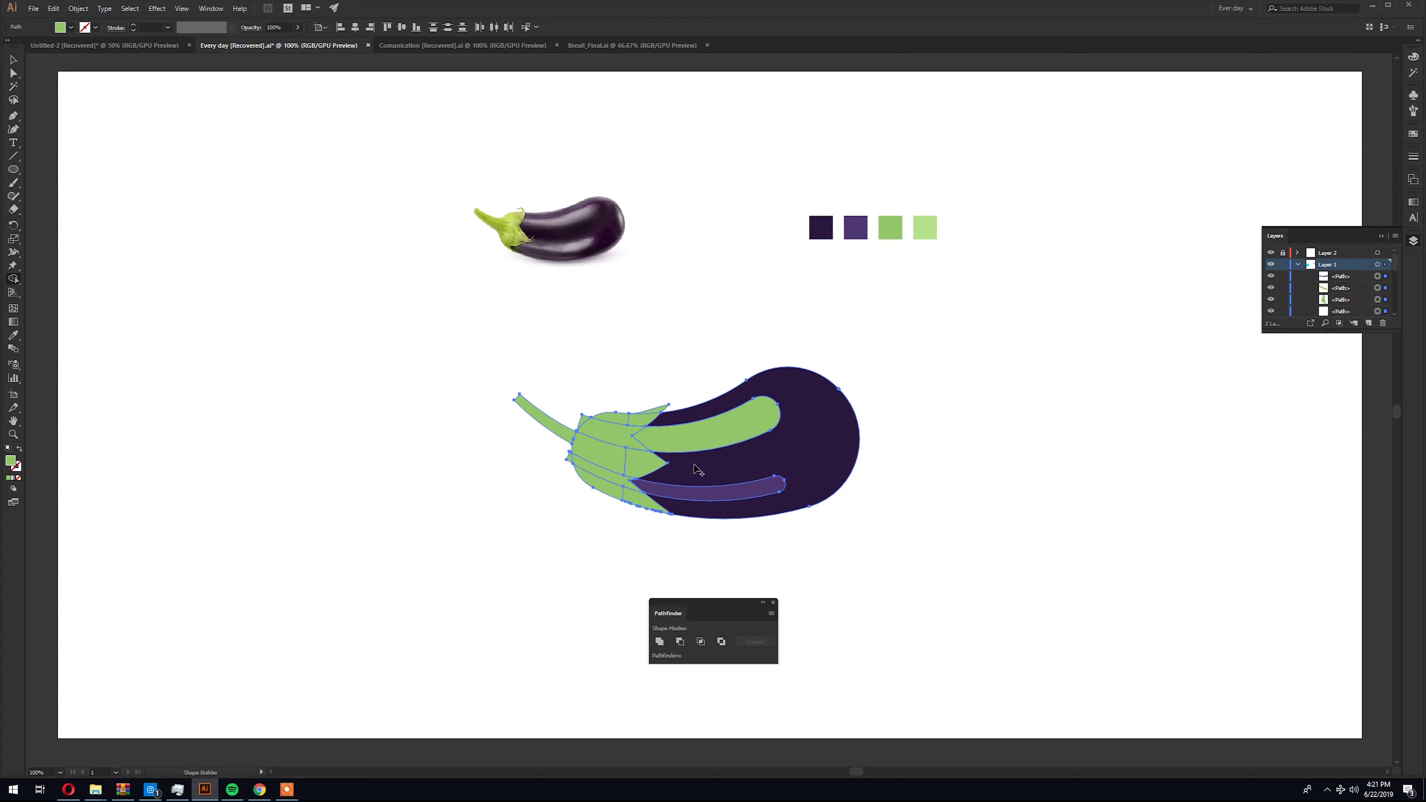
click(700, 497)
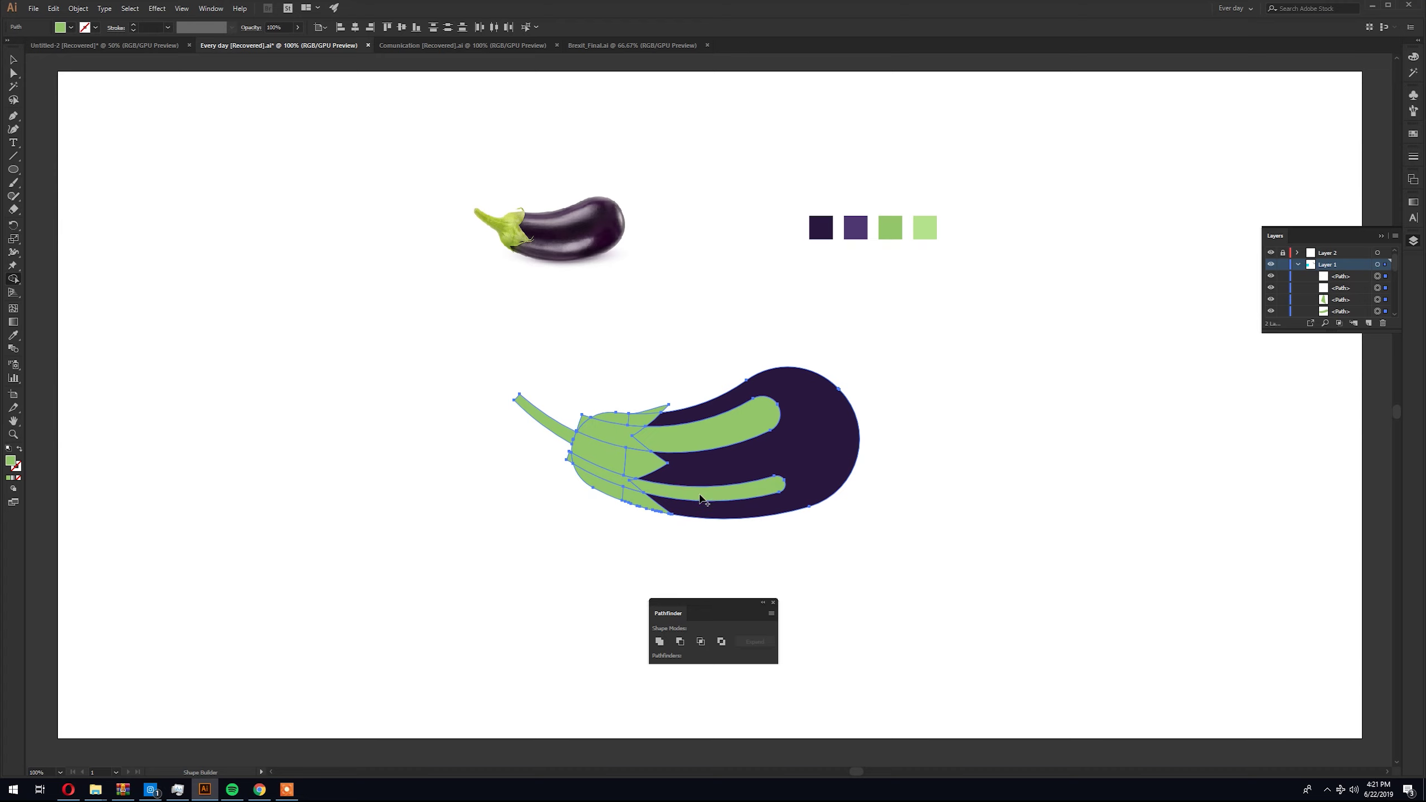
key(a)
click(586, 391)
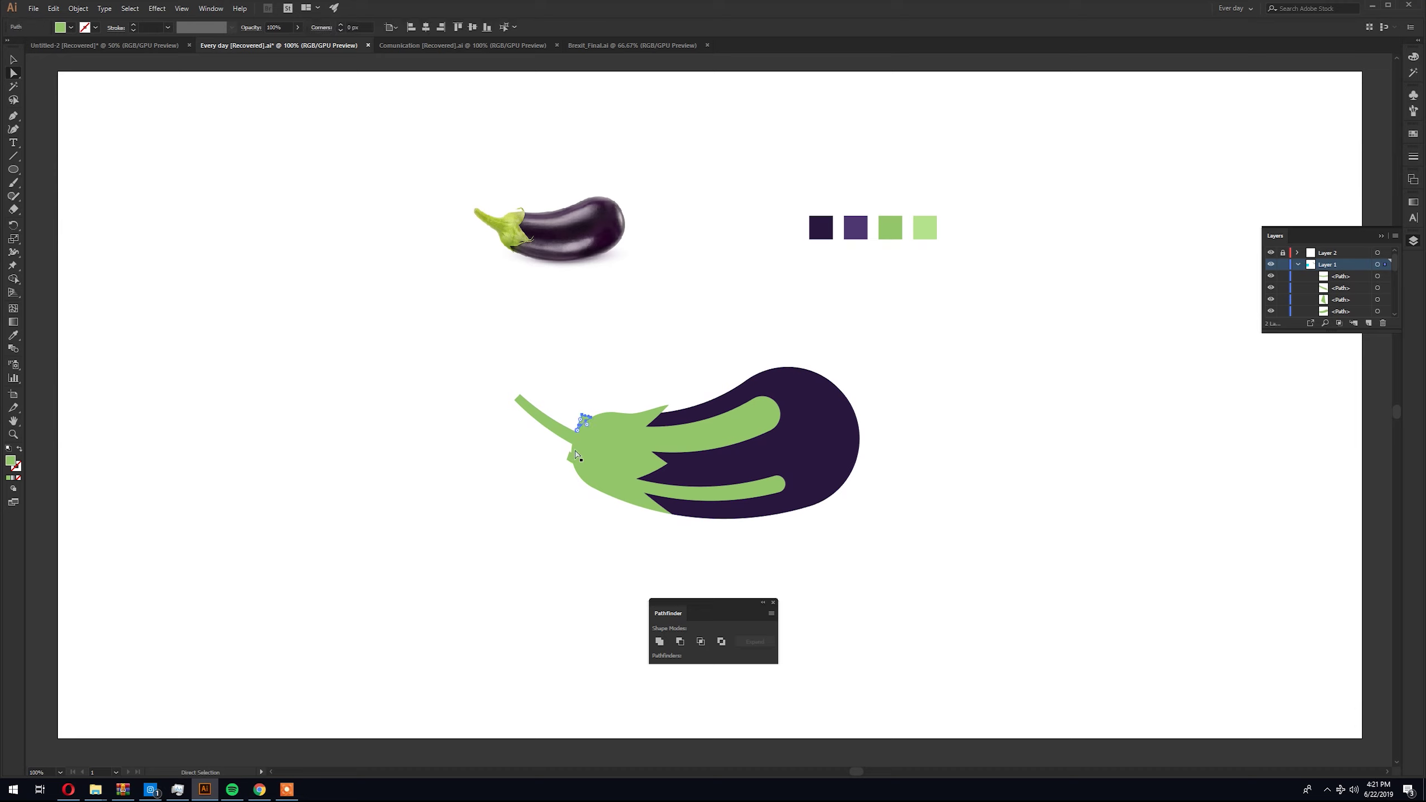
Recolour the two highlight bands on the eggplant body with the medium purple swatch
click(672, 439)
shift+click(700, 494)
key(i)
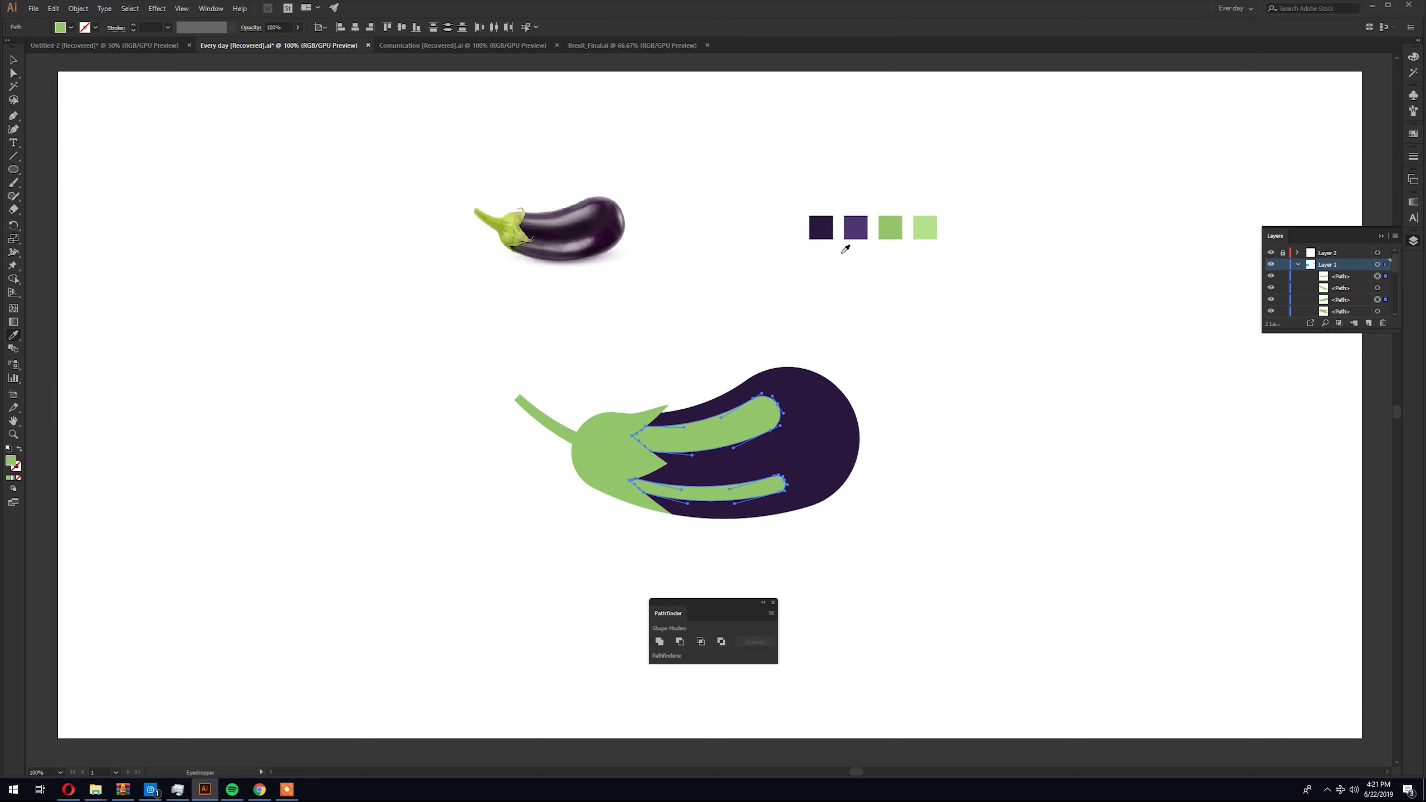
click(851, 233)
key(a)
click(682, 359)
Draw a flat dark purple ellipse under the eggplant as its shadow, send it to the back and shift it slightly right
key(l)
drag(571, 514, 804, 517)
key(v)
key(ctrl+shift+bracketleft)
click(768, 531)
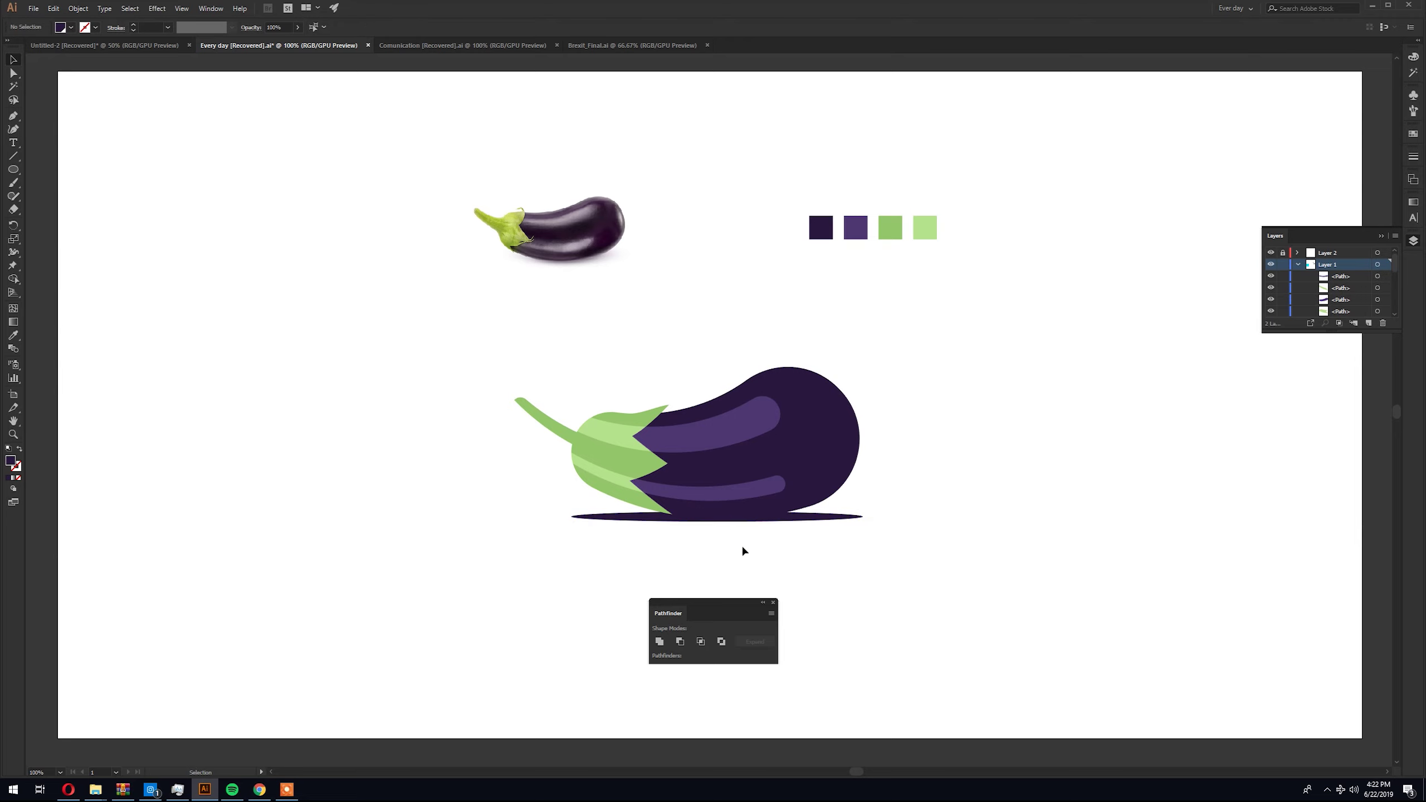
drag(845, 518, 850, 518)
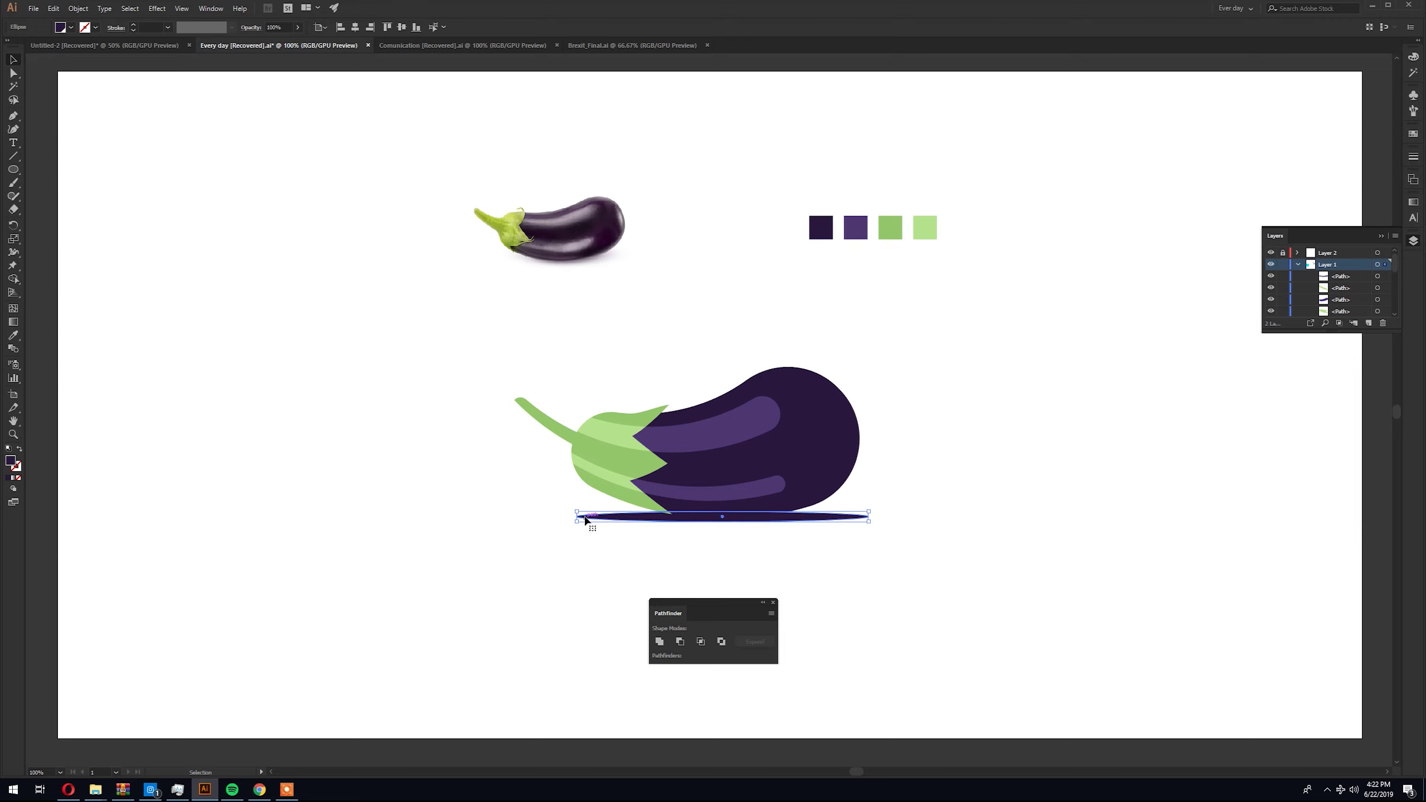
Draw a tilted oval highlight near the body's right edge and fill it with medium purple
key(l)
mouse_move(821, 405)
mouse_down()
mouse_move(855, 453)
mouse_move(852, 397)
mouse_move(845, 426)
mouse_up()
key(v)
key(i)
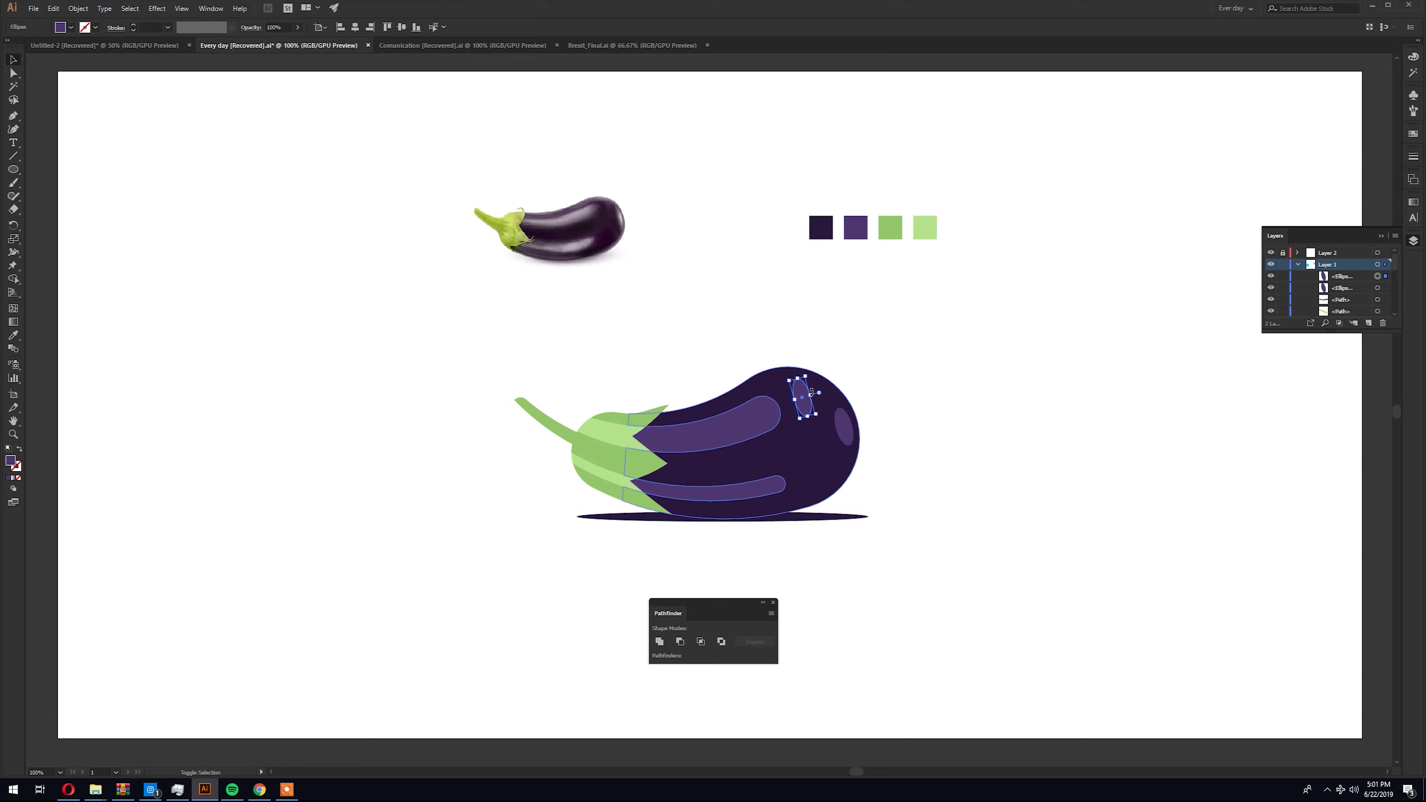
Place a smaller tilted oval highlight near the top of the body's wide end and a tiny one below it
mouse_move(802, 396)
mouse_down()
mouse_move(825, 396)
mouse_move(797, 393)
mouse_move(805, 358)
mouse_move(819, 396)
mouse_move(801, 383)
mouse_move(828, 420)
mouse_move(831, 397)
mouse_up()
click(808, 341)
click(807, 355)
click(877, 373)
key(ctrl+z)
key(ctrl+z)
key(ctrl+z)
key(ctrl+shift+z)
key(ctrl+shift+z)
key(ctrl+shift+z)
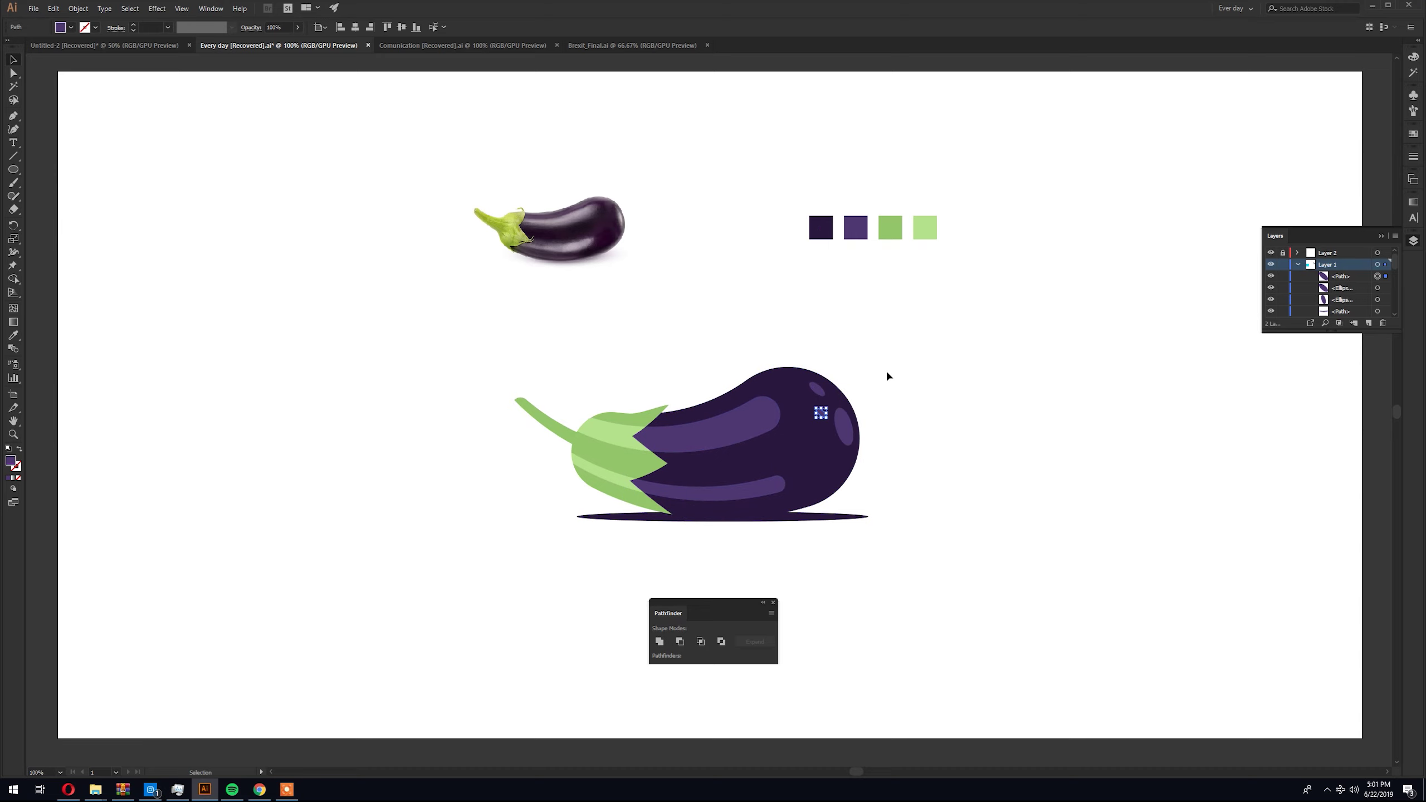
Adjust the tiny oval highlight's tilt and position so it sits just left of the large right-edge highlight
drag(821, 413, 816, 411)
click(895, 372)
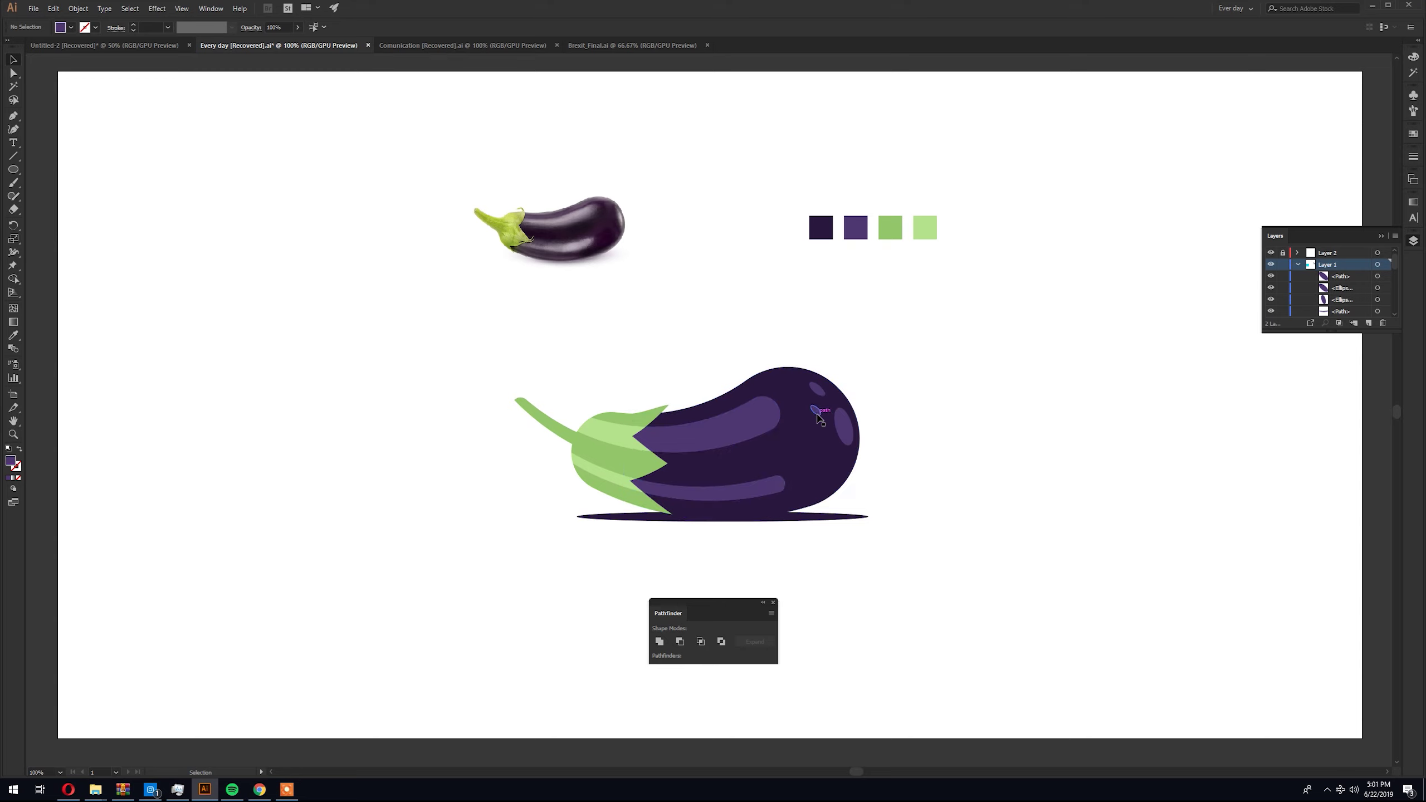
mouse_move(817, 410)
mouse_down()
mouse_move(835, 411)
mouse_move(816, 431)
mouse_up()
click(828, 352)
drag(815, 432, 817, 422)
click(862, 343)
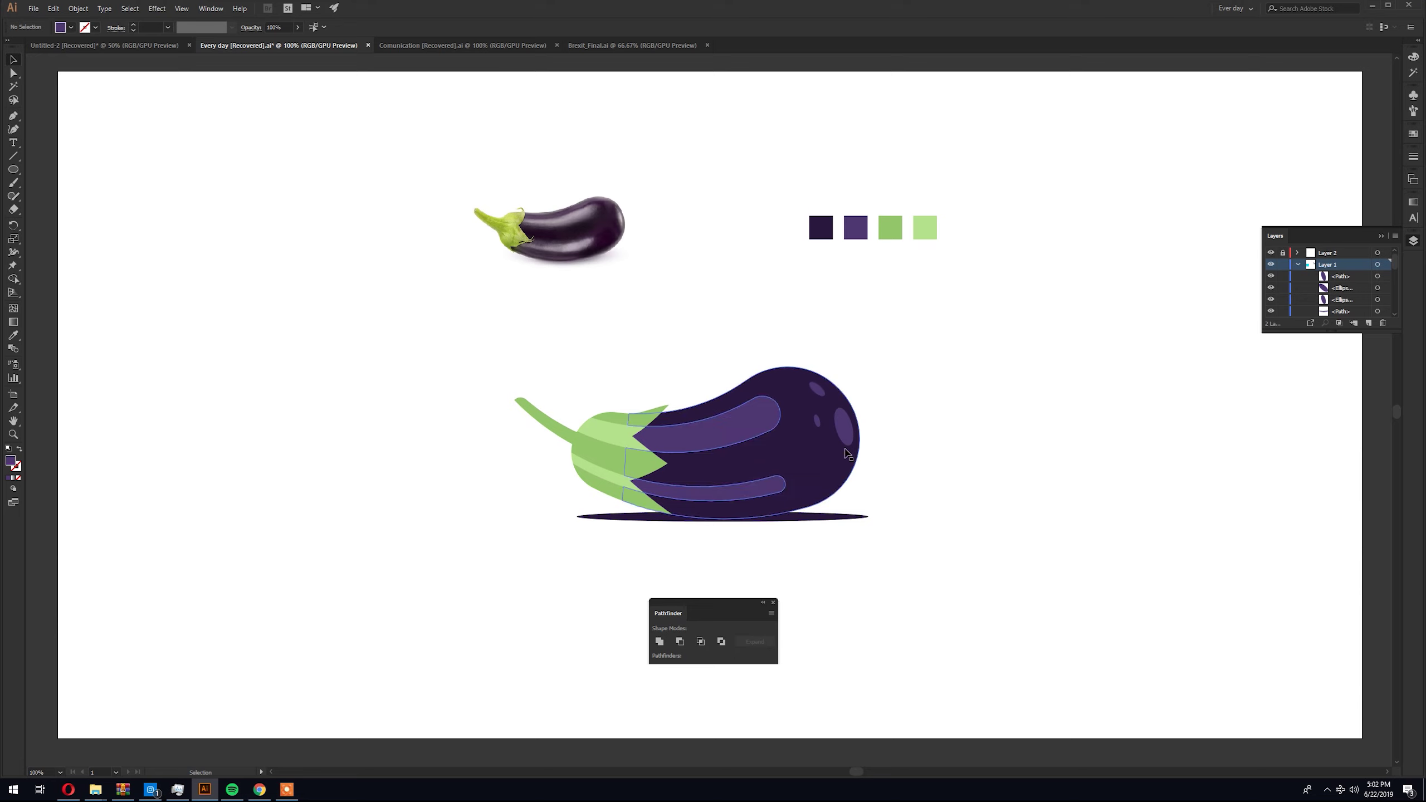
Place copies of the oval highlight on and just below the lower edge of the upper highlight band
drag(848, 437, 719, 462)
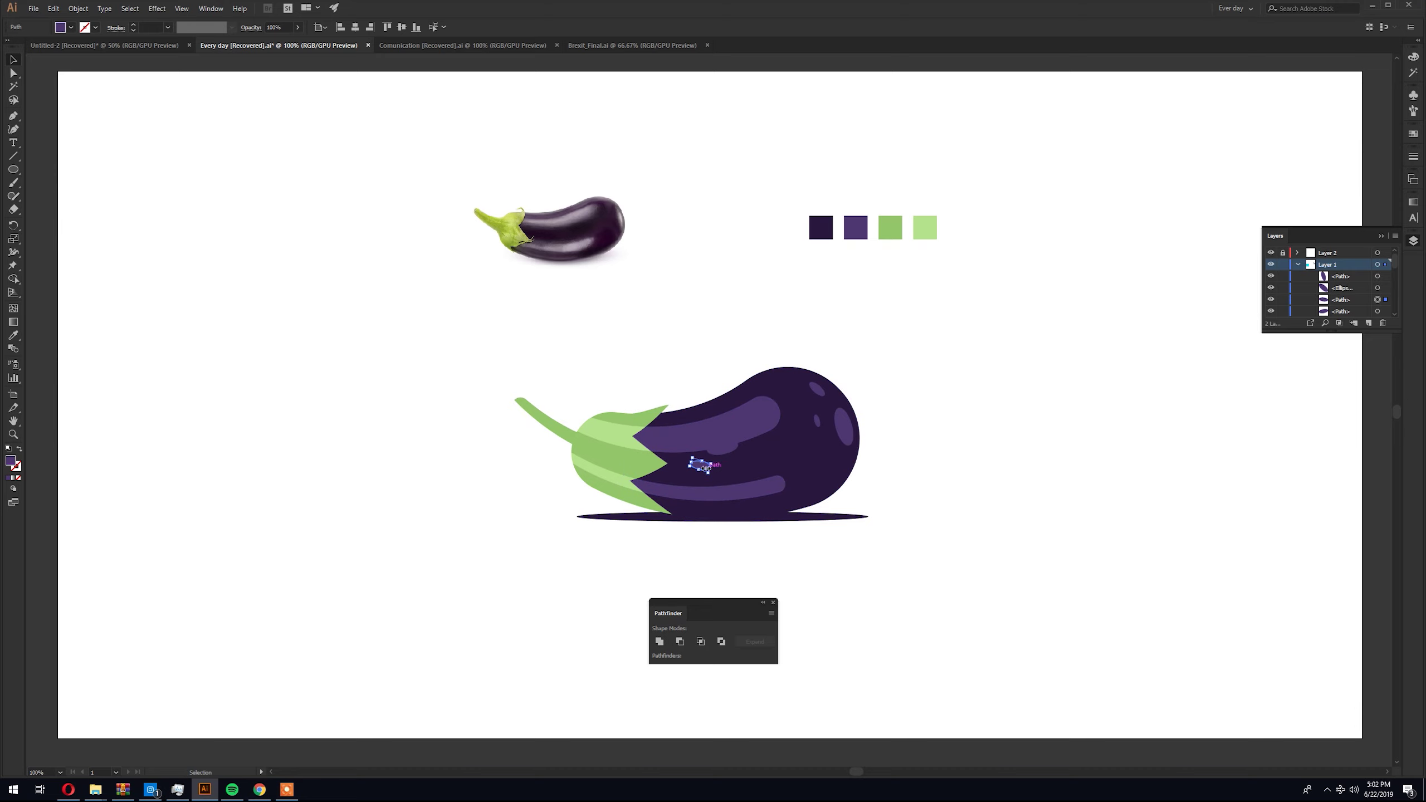
Copy an oval spot onto the green cap and fill it with the cap's light green
drag(736, 447, 636, 433)
key(i)
click(630, 432)
key(v)
click(584, 548)
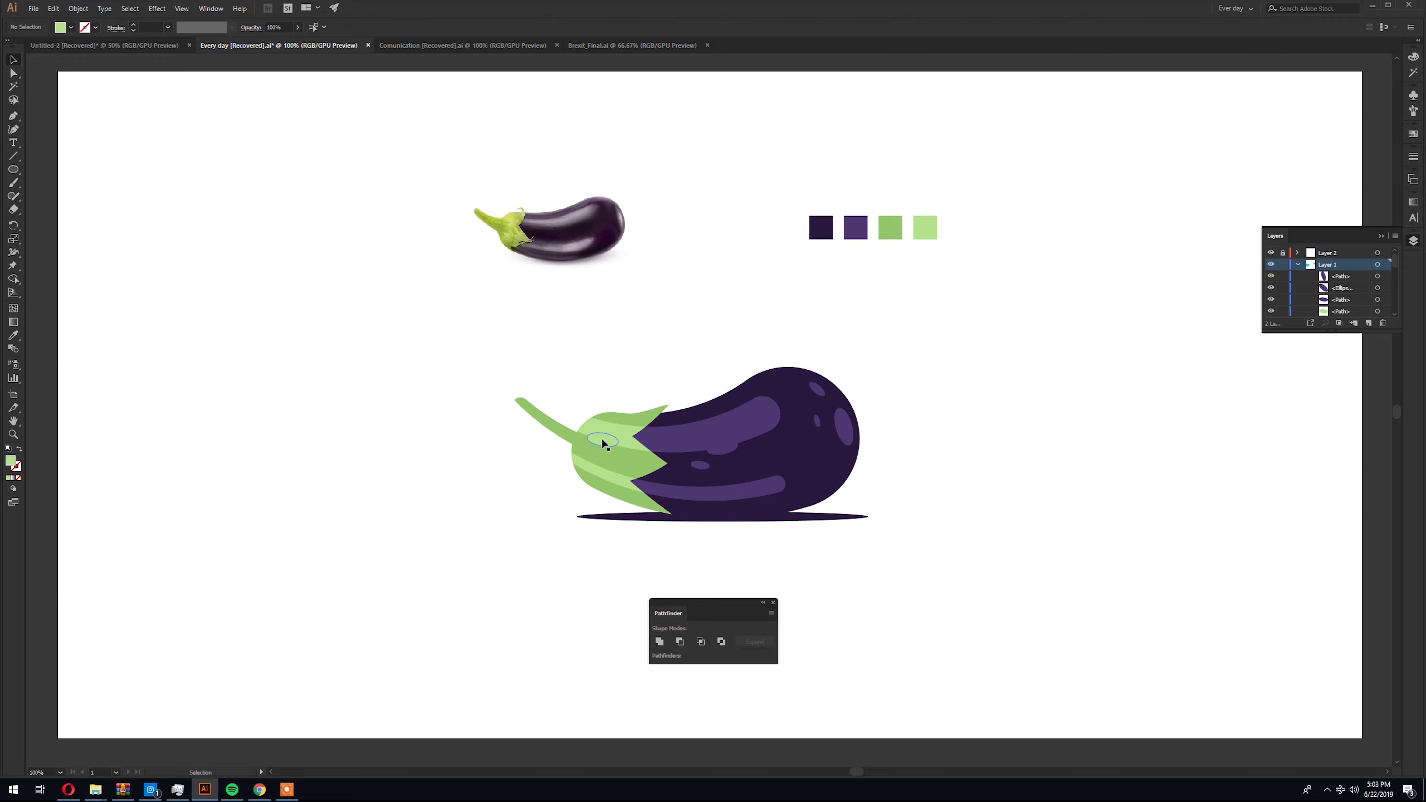
key(l)
drag(600, 460, 625, 491)
key(ctrl+z)
Scatter small oval spots over the cap, medium green on the light stripes and light green on the middle stripe
click(604, 529)
drag(621, 427, 589, 467)
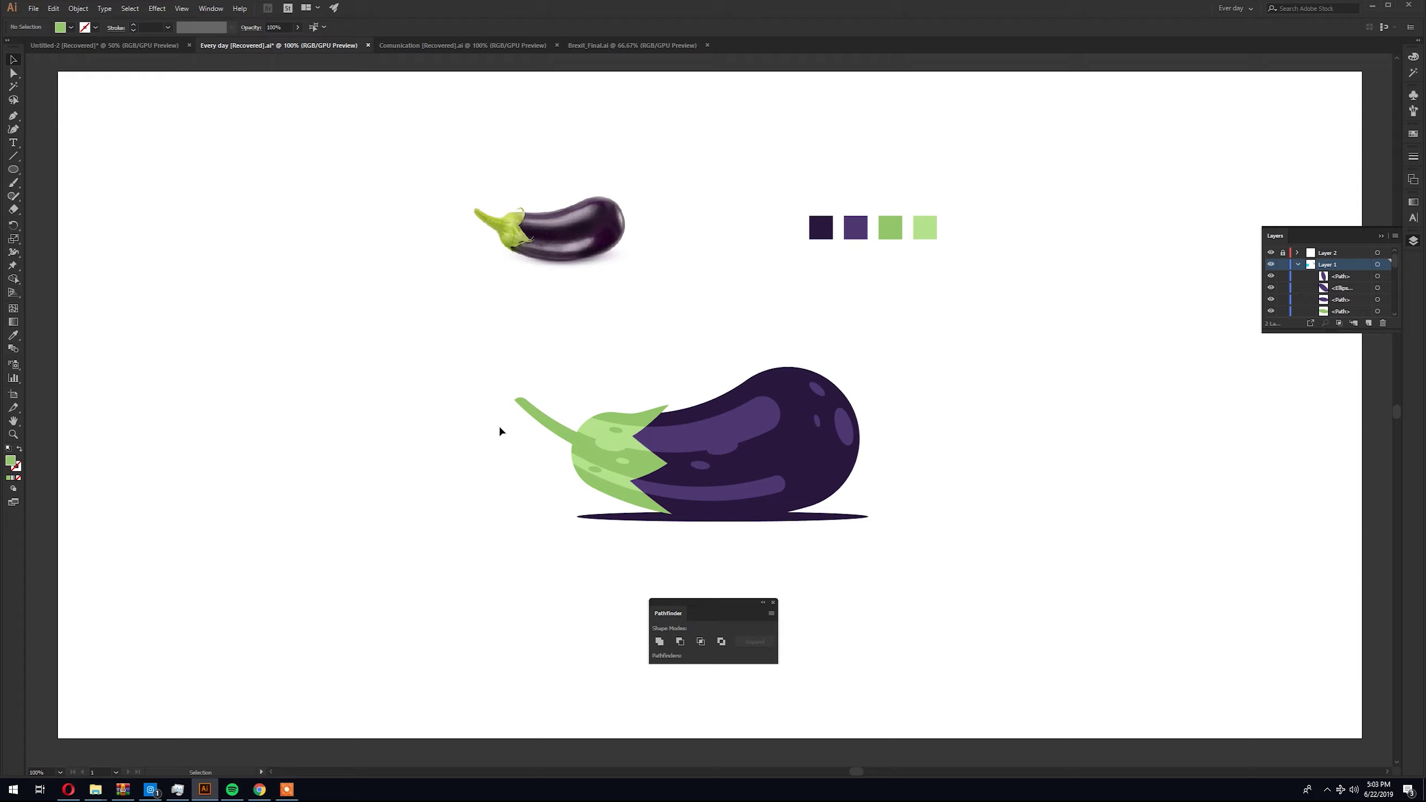